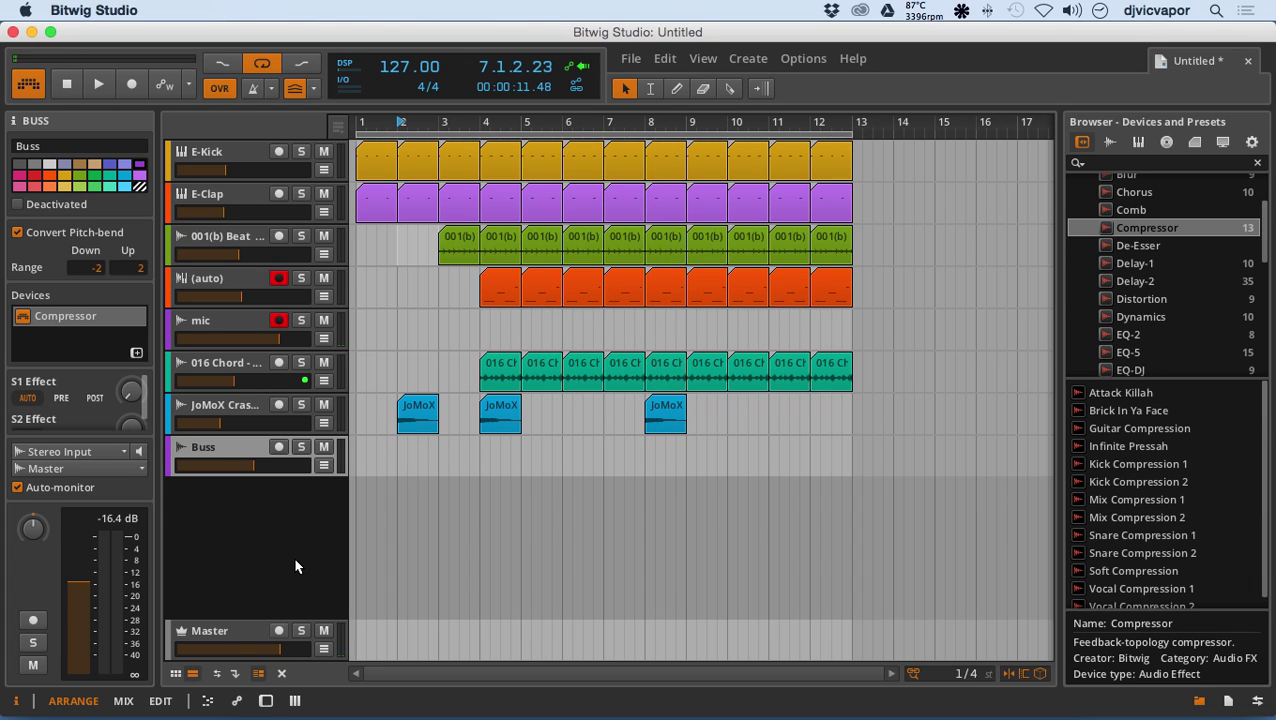
# Add an EQ-5 from the Bitwig Audio FX devices to the Master track's device chain.
pyautogui.doubleClick(254, 629)
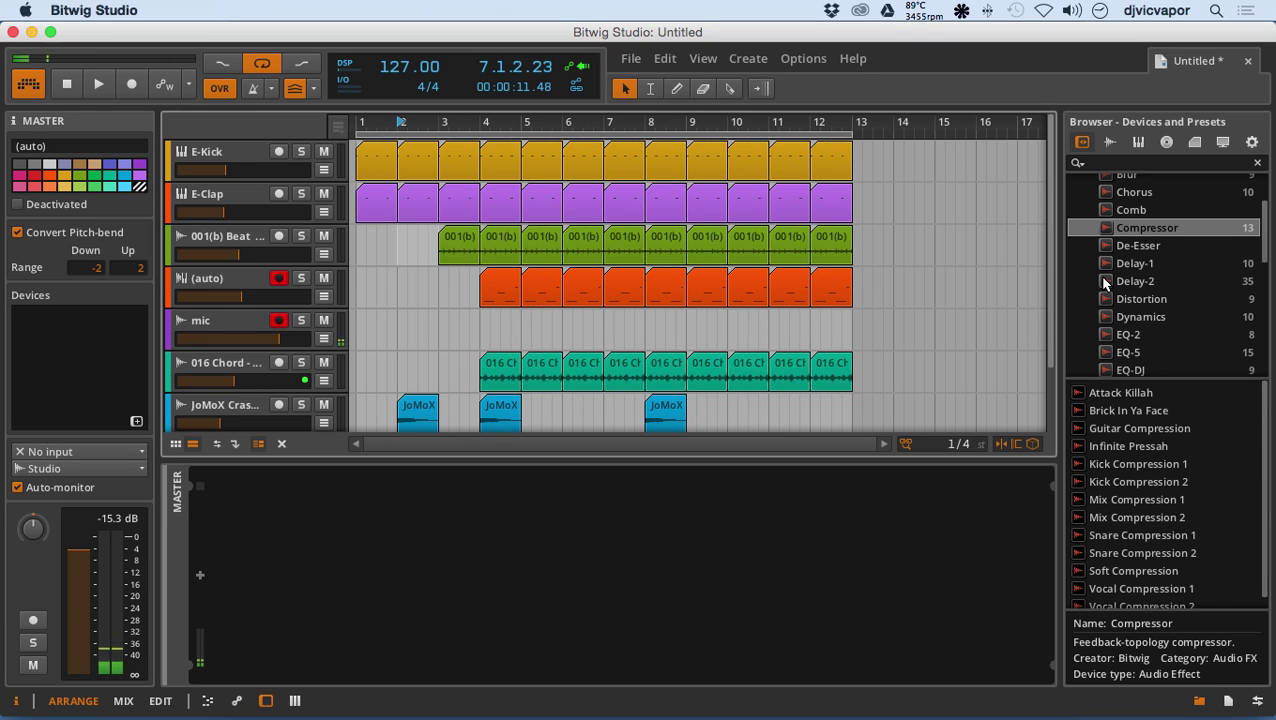
pyautogui.scroll(4, 1104, 284)
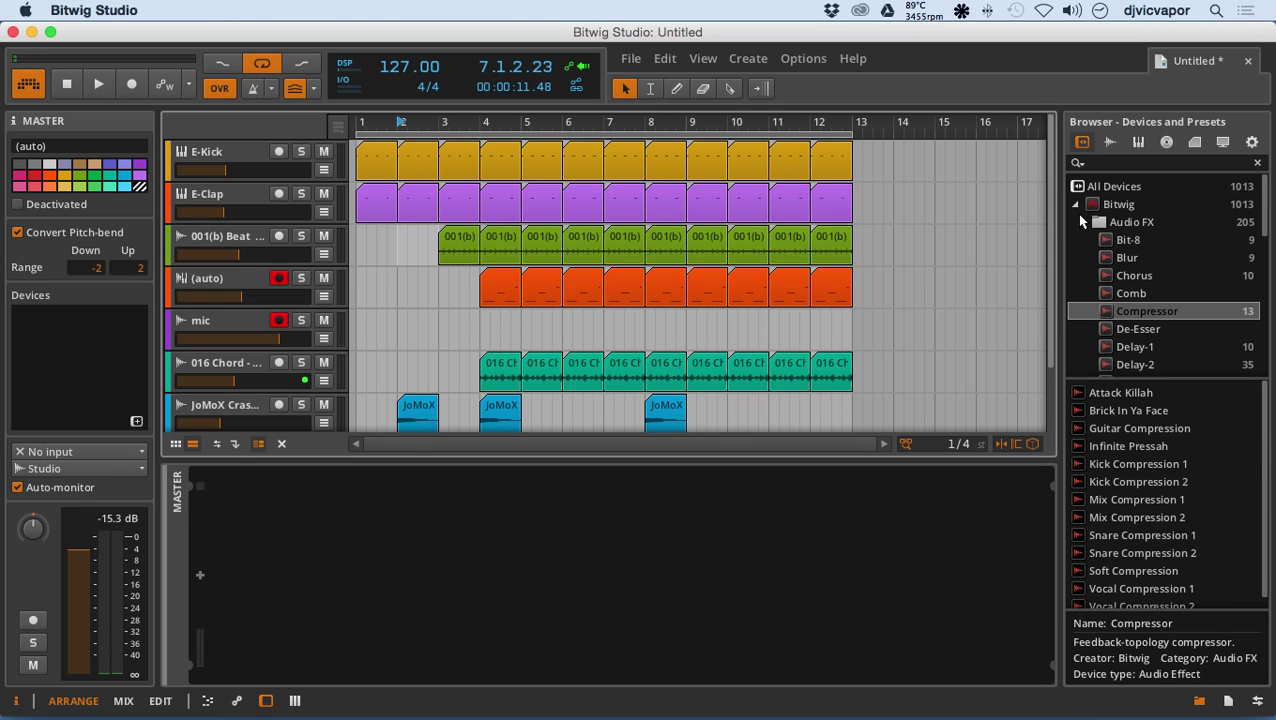
pyautogui.click(1082, 224)
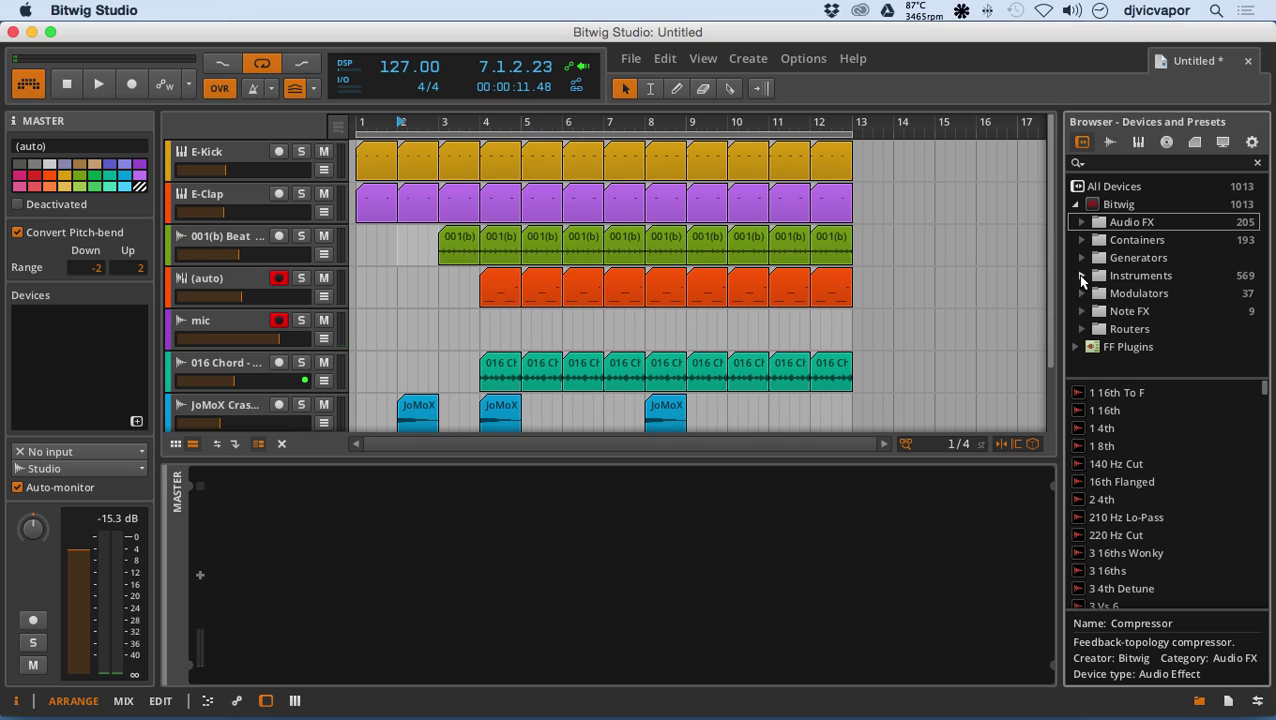
pyautogui.click(1081, 224)
pyautogui.scroll(-4, 1093, 278)
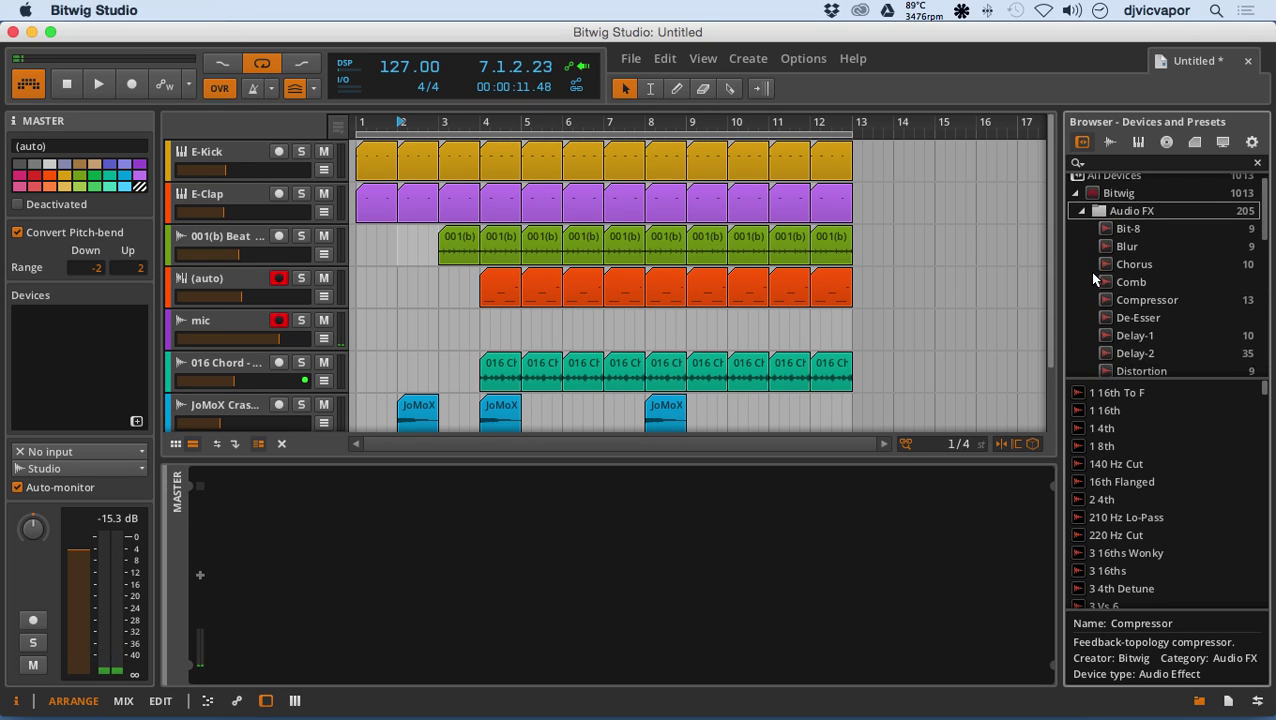
pyautogui.scroll(-1, 1095, 277)
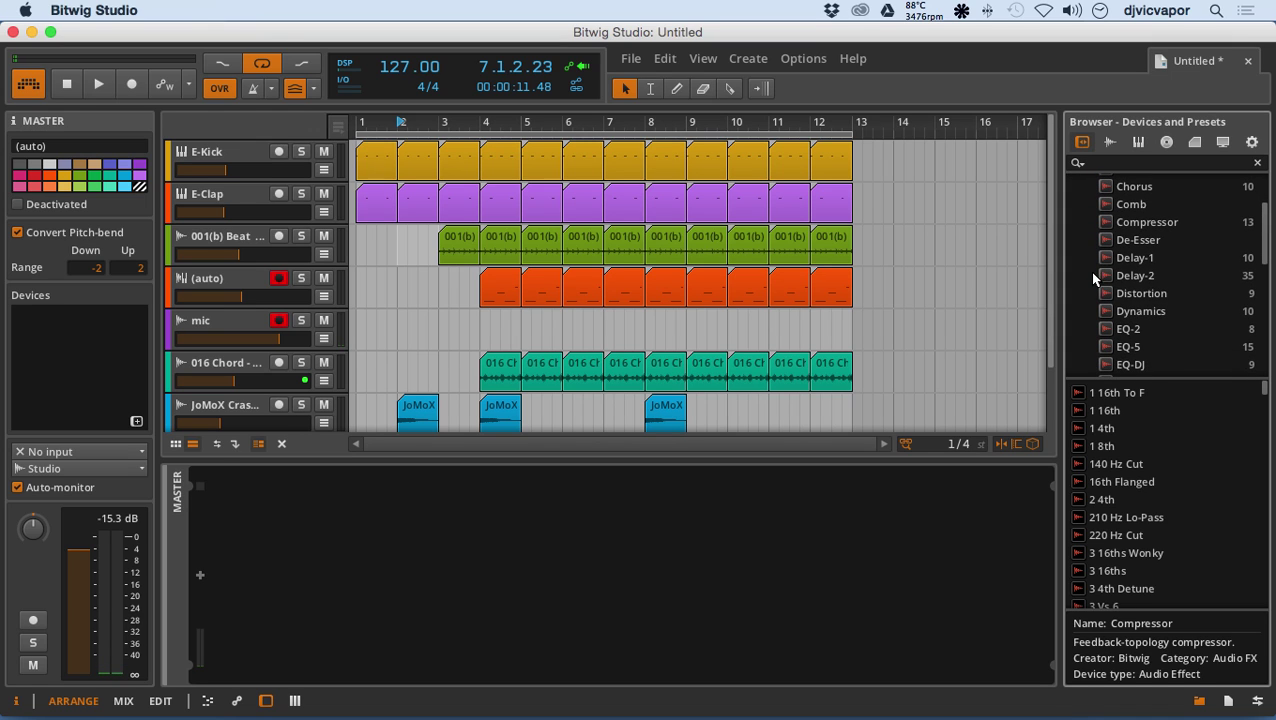
pyautogui.click(1115, 347)
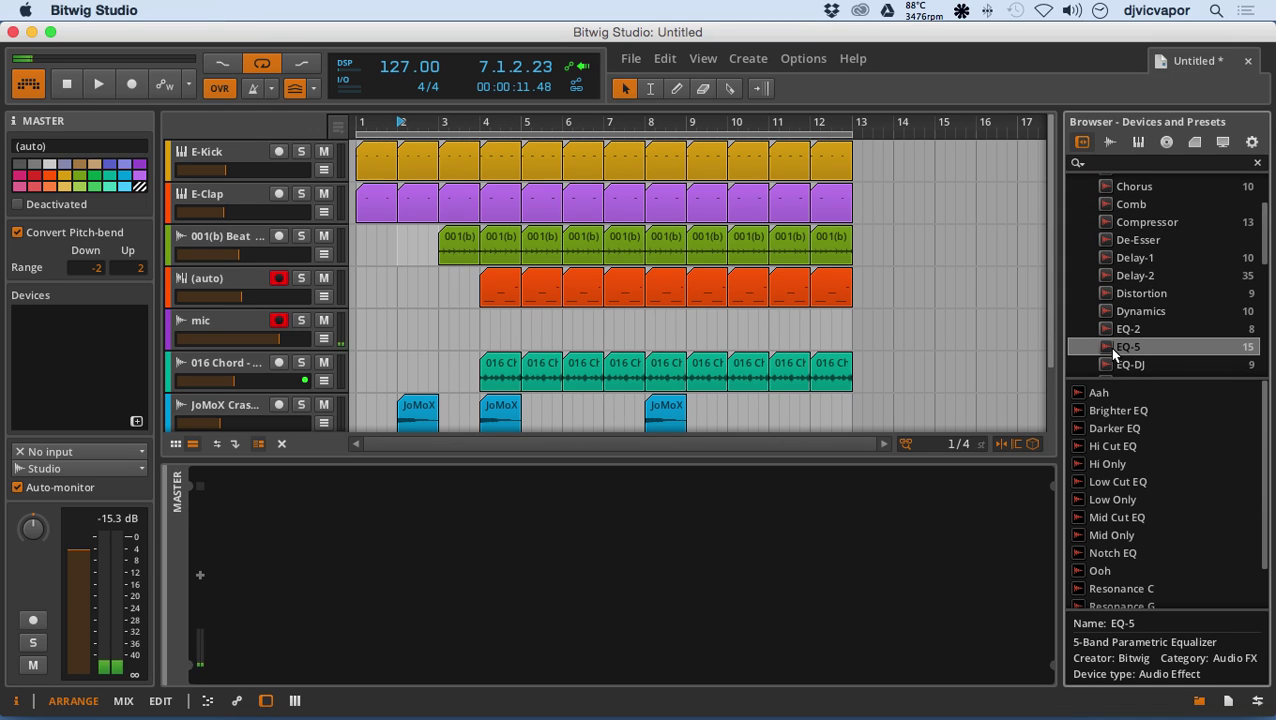
pyautogui.moveTo(1115, 350); pyautogui.dragTo(834, 609)
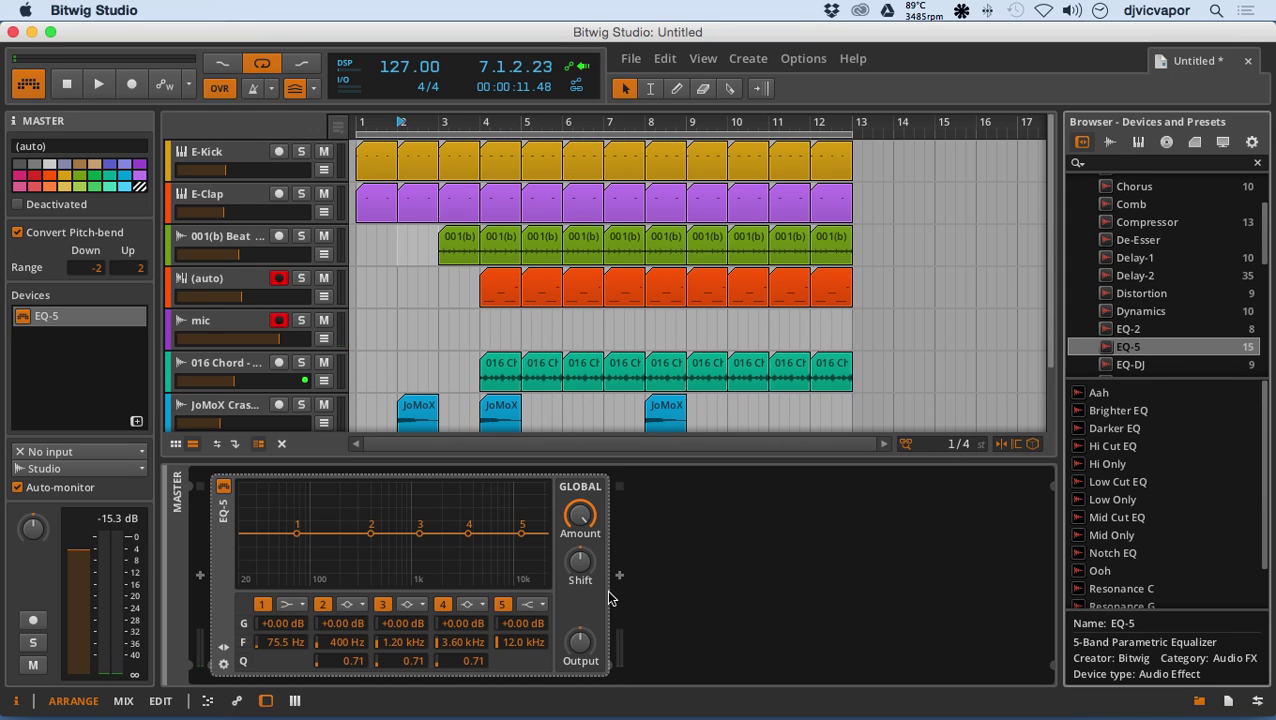
# Set band 1 of the master EQ-5 to highpass12 and lower its frequency to about 32.1 Hz.
pyautogui.click(289, 606)
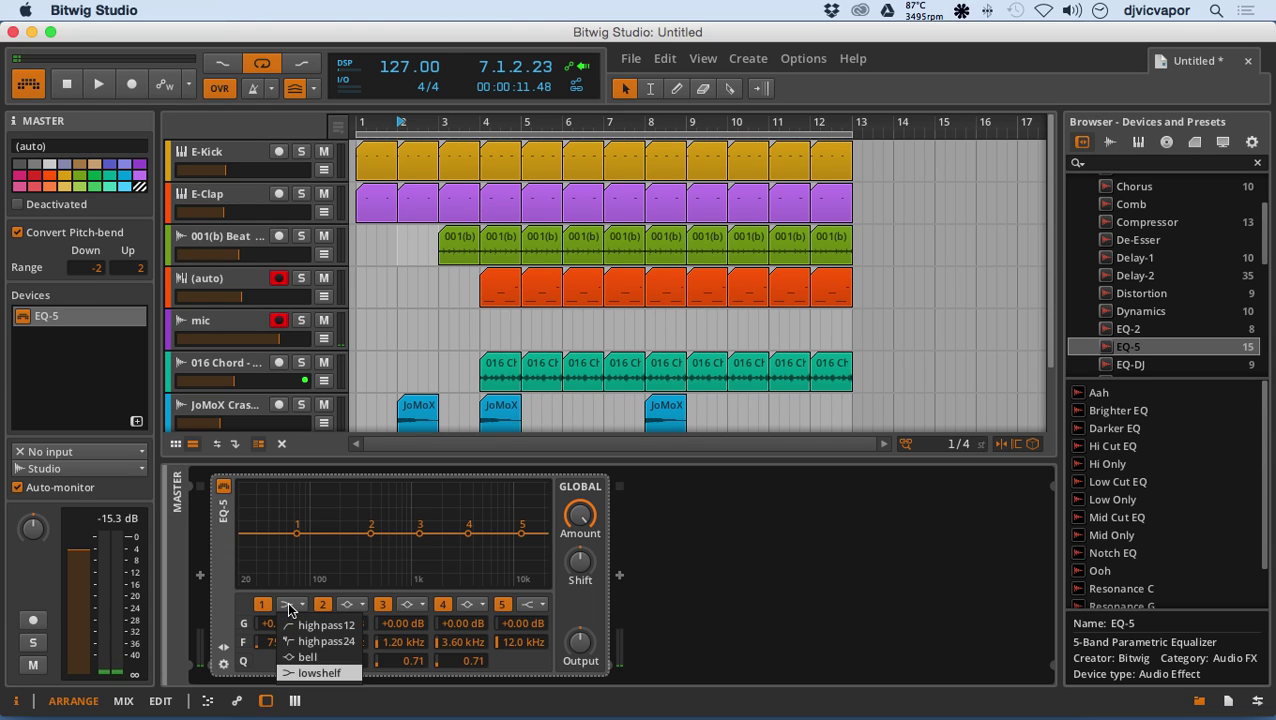
pyautogui.click(320, 625)
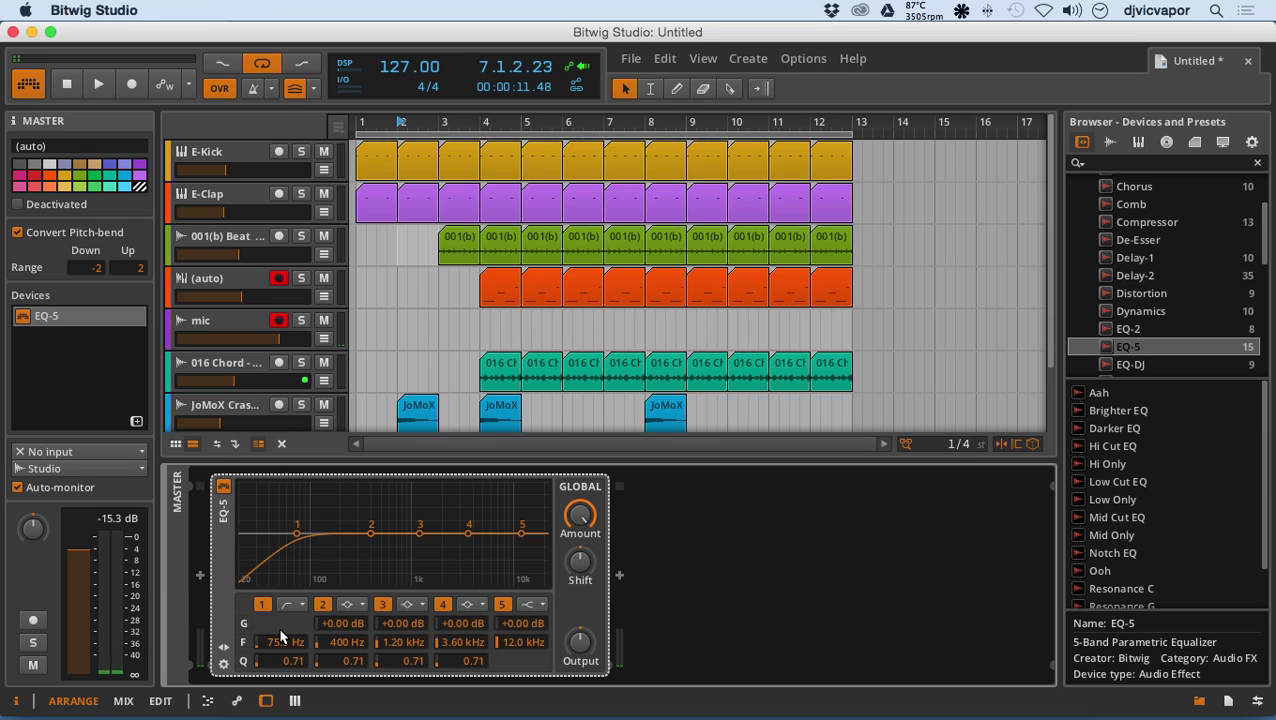
pyautogui.moveTo(297, 533); pyautogui.dragTo(262, 533)
# Set band 5 of the master EQ-5 to lowpass24 and raise its frequency to about 18.1 kHz.
pyautogui.click(531, 605)
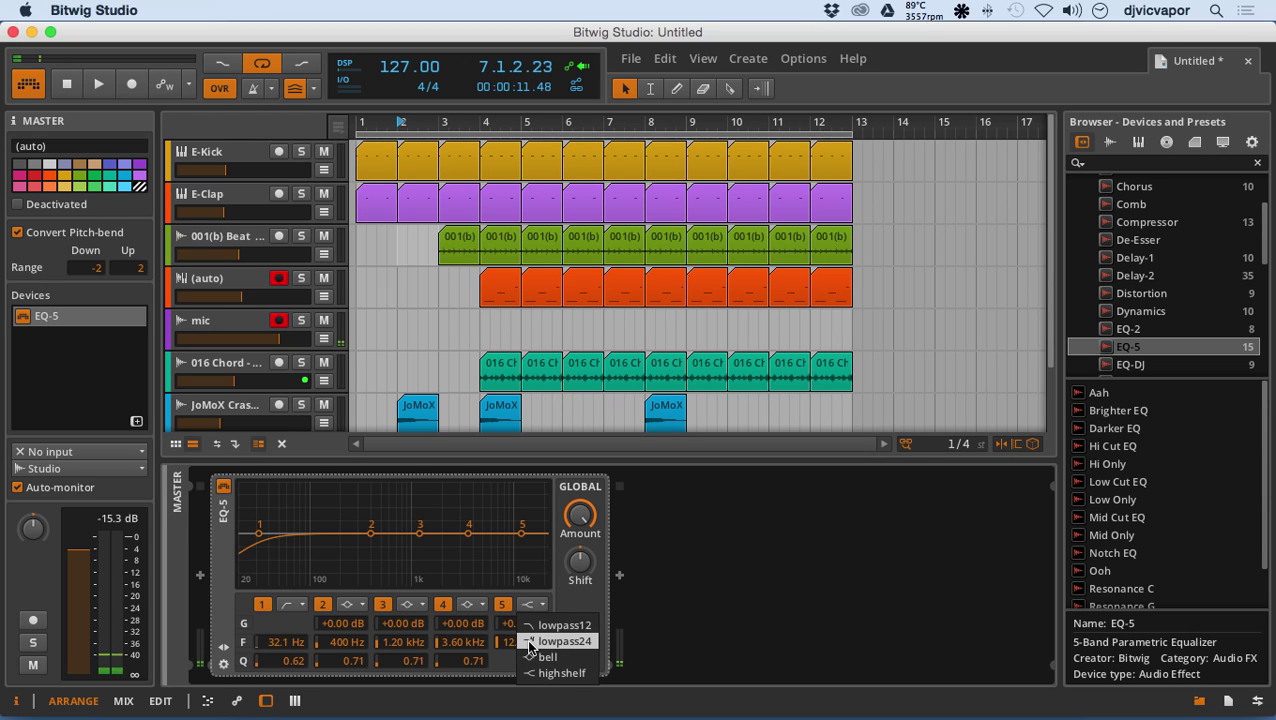
pyautogui.click(560, 641)
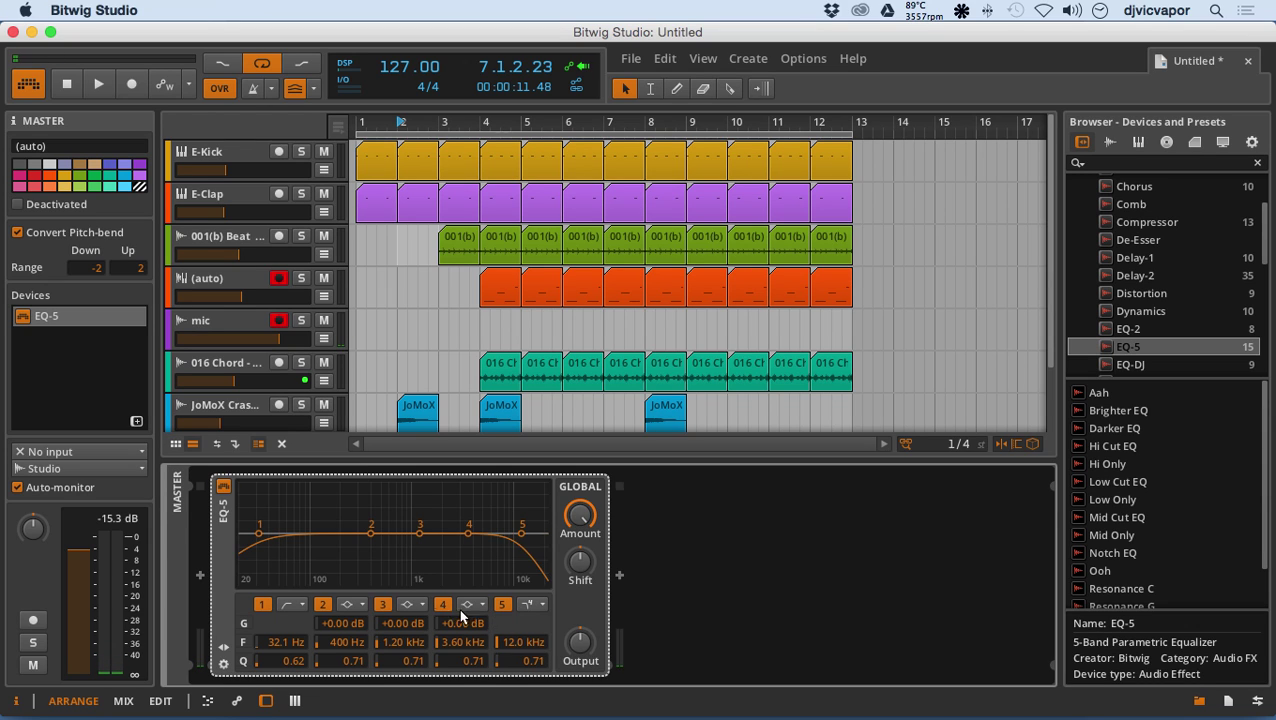
pyautogui.click(527, 606)
pyautogui.click(527, 606)
pyautogui.moveTo(516, 538); pyautogui.dragTo(539, 535)
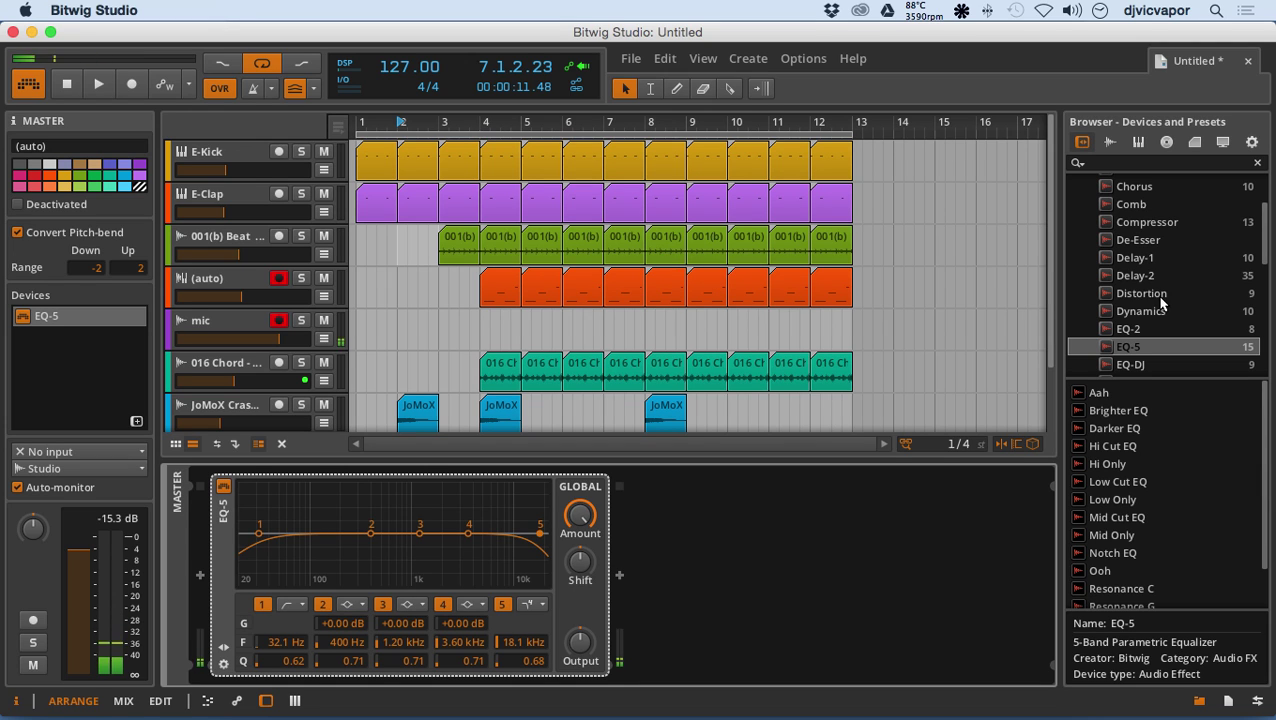
# Add a Compressor after the master EQ-5, set its release to about 170 ms and raise its ratio during playback.
pyautogui.click(1111, 224)
pyautogui.moveTo(1110, 222); pyautogui.dragTo(812, 540)
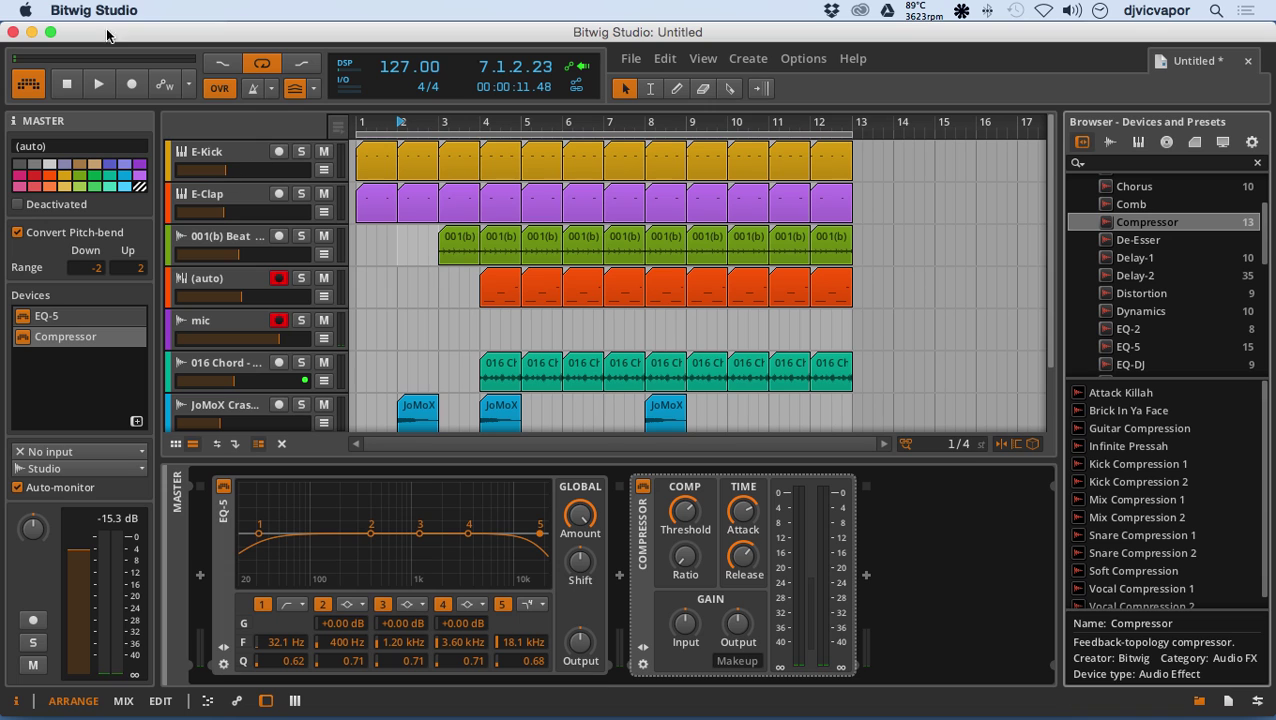
pyautogui.click(98, 84)
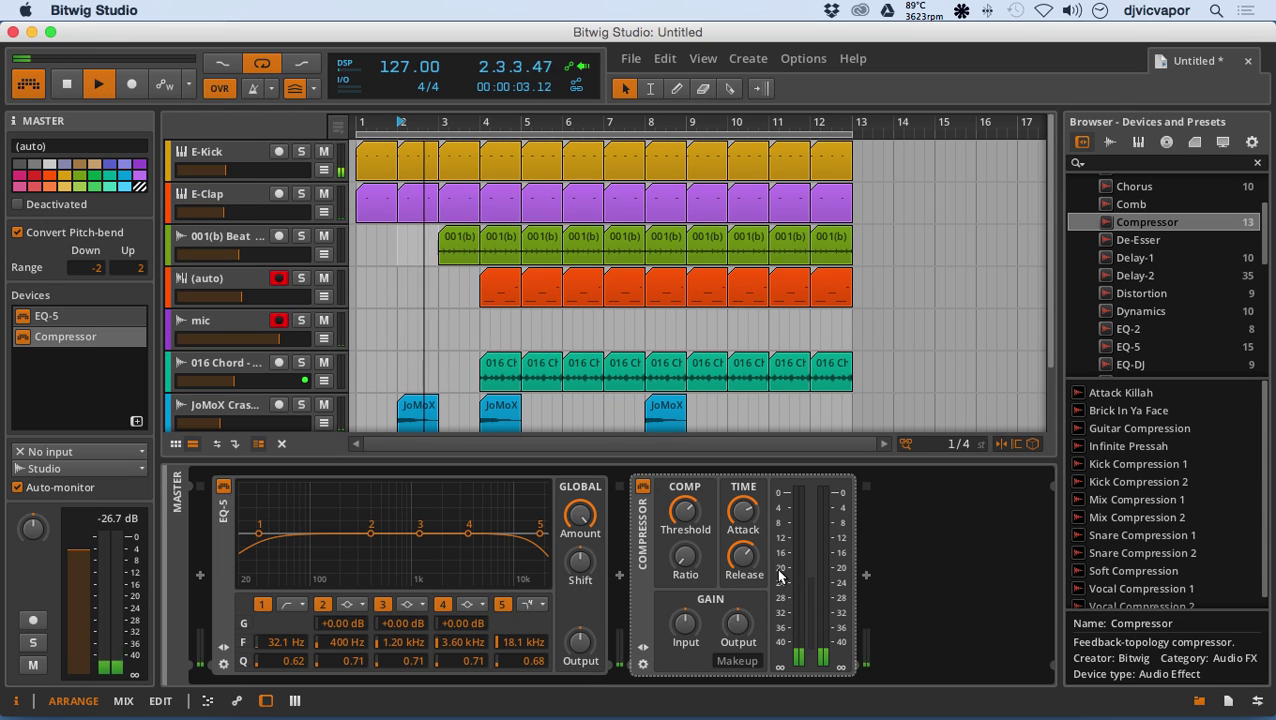
pyautogui.click(685, 511)
pyautogui.moveTo(685, 511); pyautogui.dragTo(742, 523)
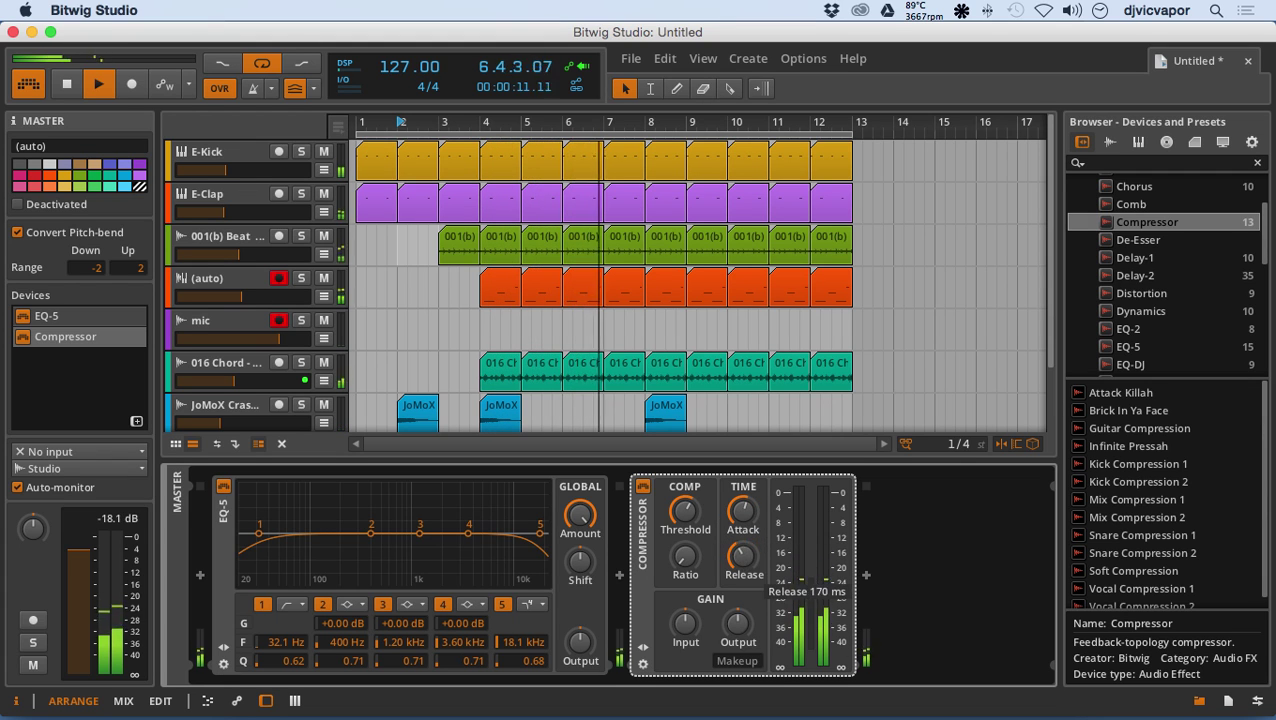
pyautogui.moveTo(681, 567); pyautogui.dragTo(681, 562)
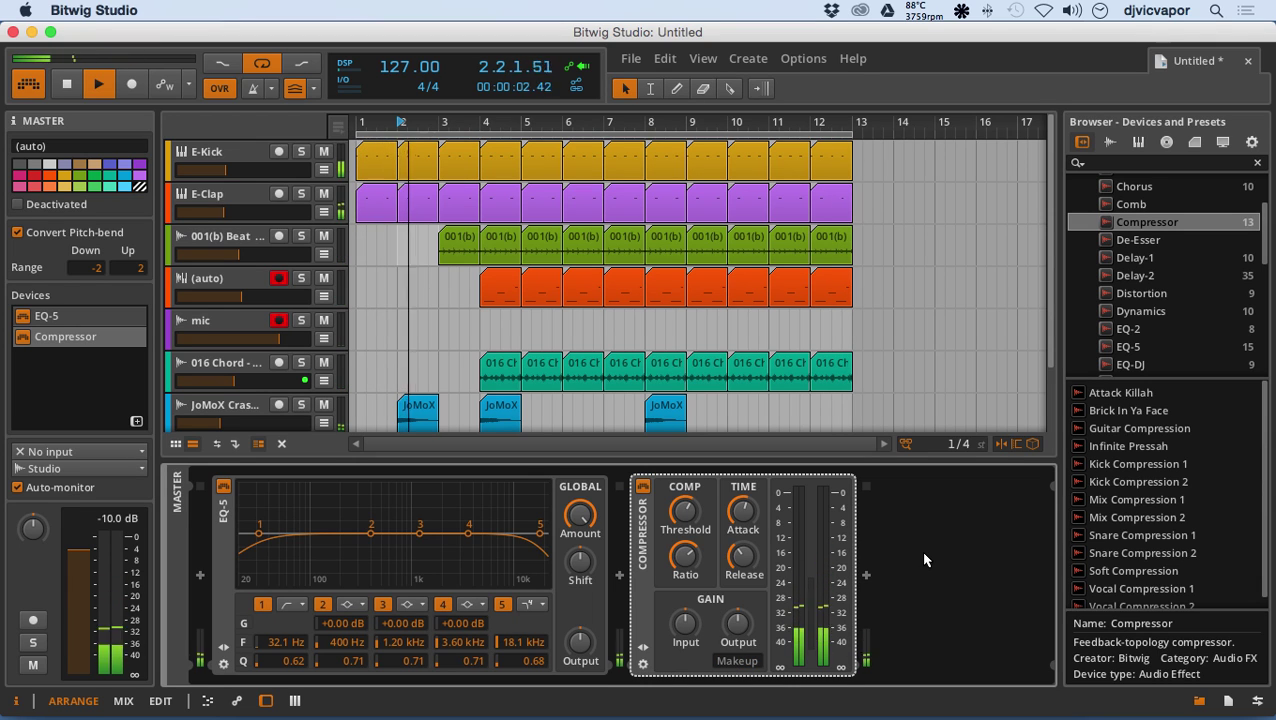
pyautogui.press('space')
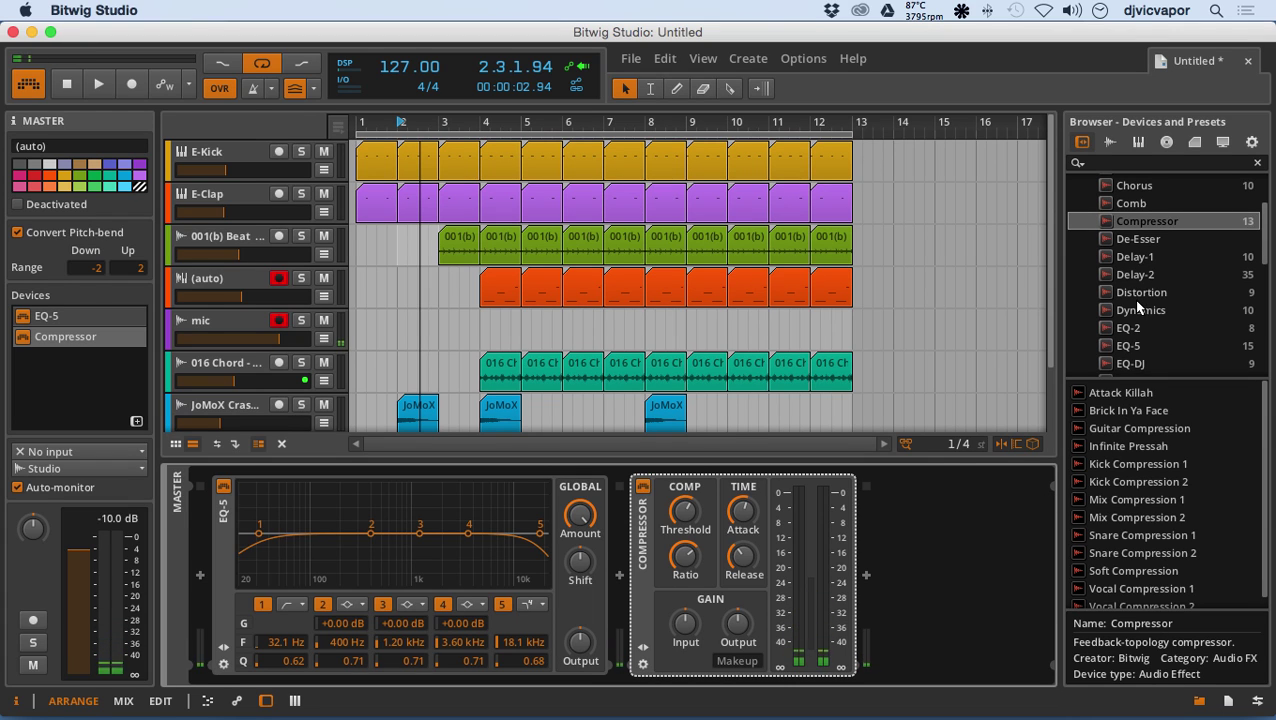
# Switch to the full mixer view and show the device chain of the E-Clap track.
pyautogui.click(295, 701)
pyautogui.moveTo(152, 716)
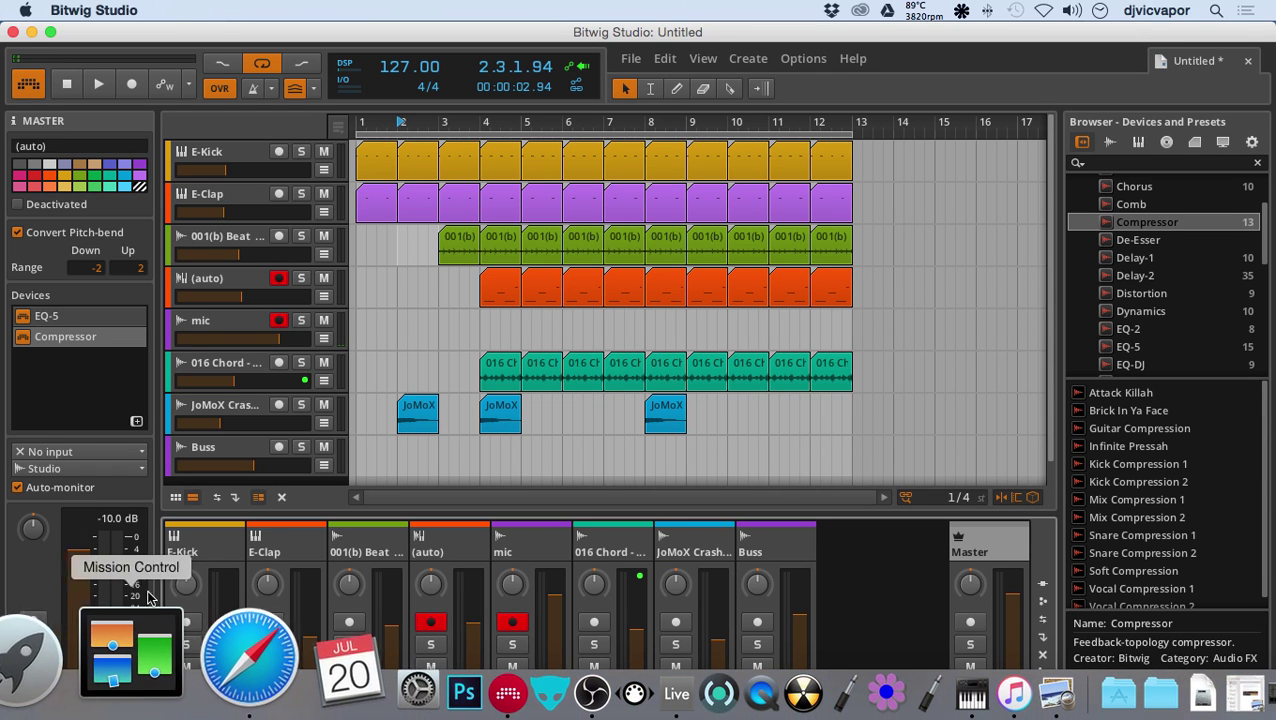
pyautogui.click(136, 700)
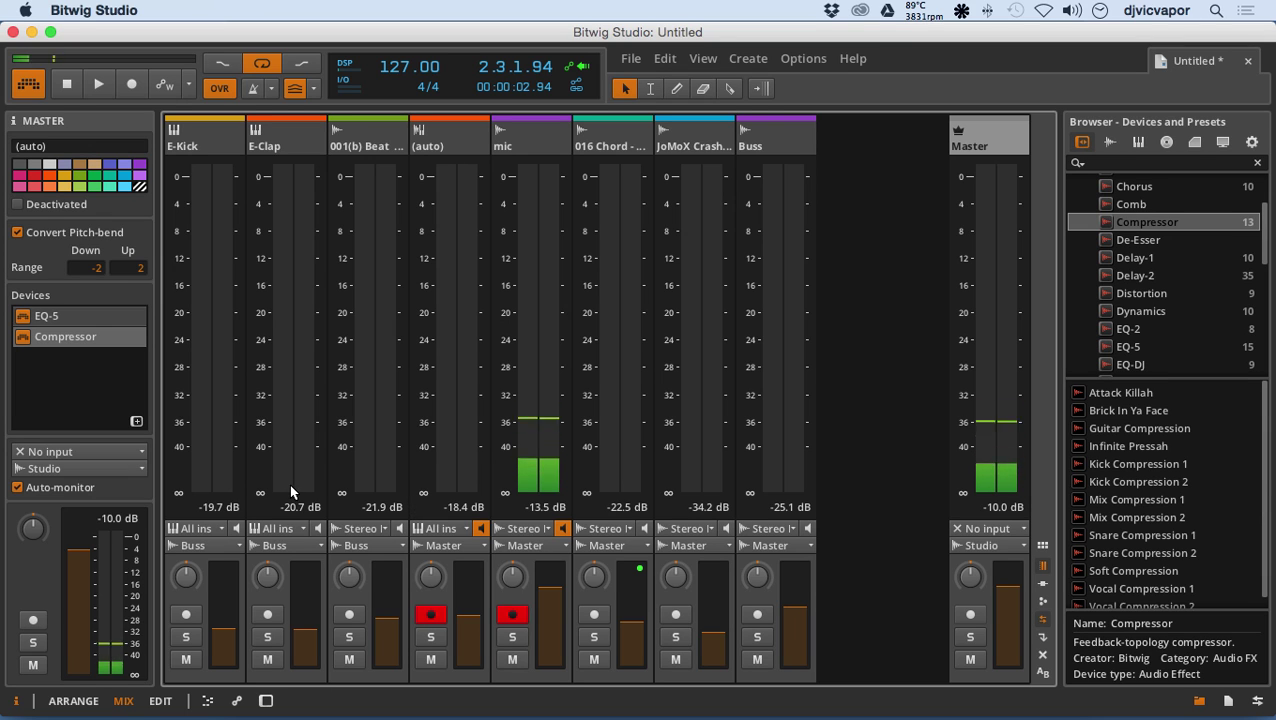
pyautogui.click(279, 136)
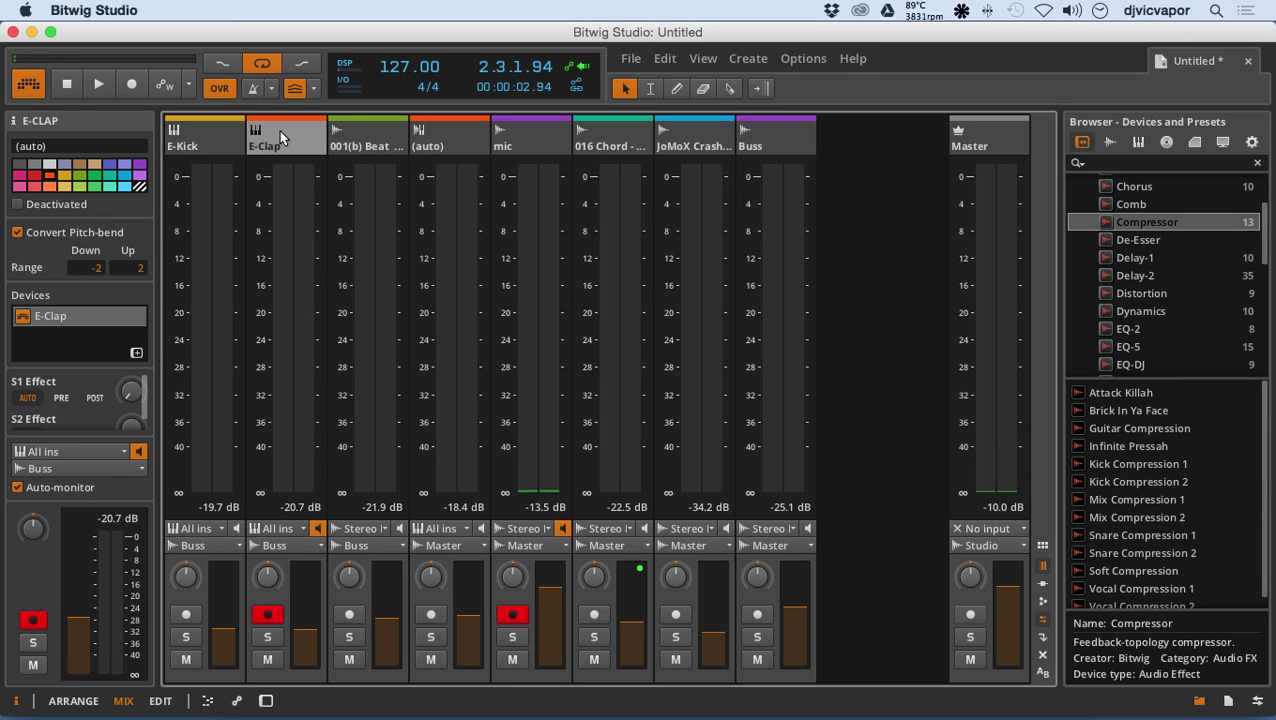
pyautogui.press('d')
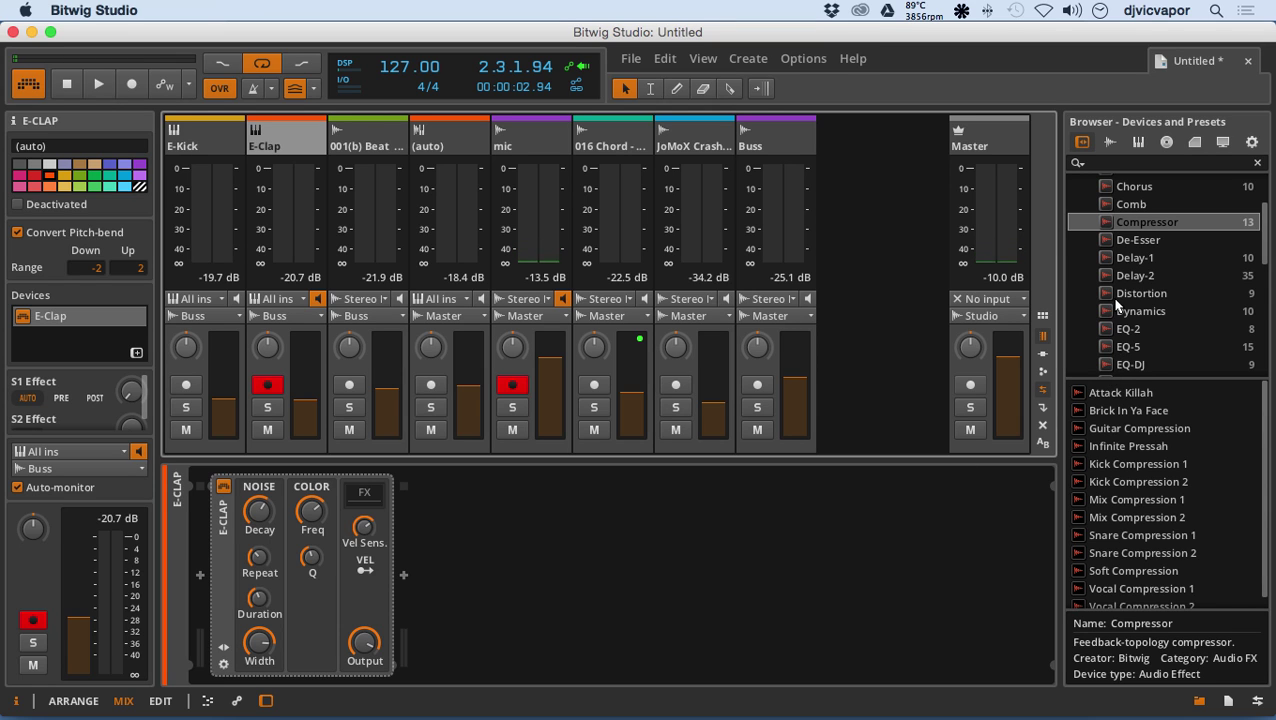
# Add a Reverb device after the E-Clap instrument in the track's device chain.
pyautogui.scroll(-5, 1115, 330)
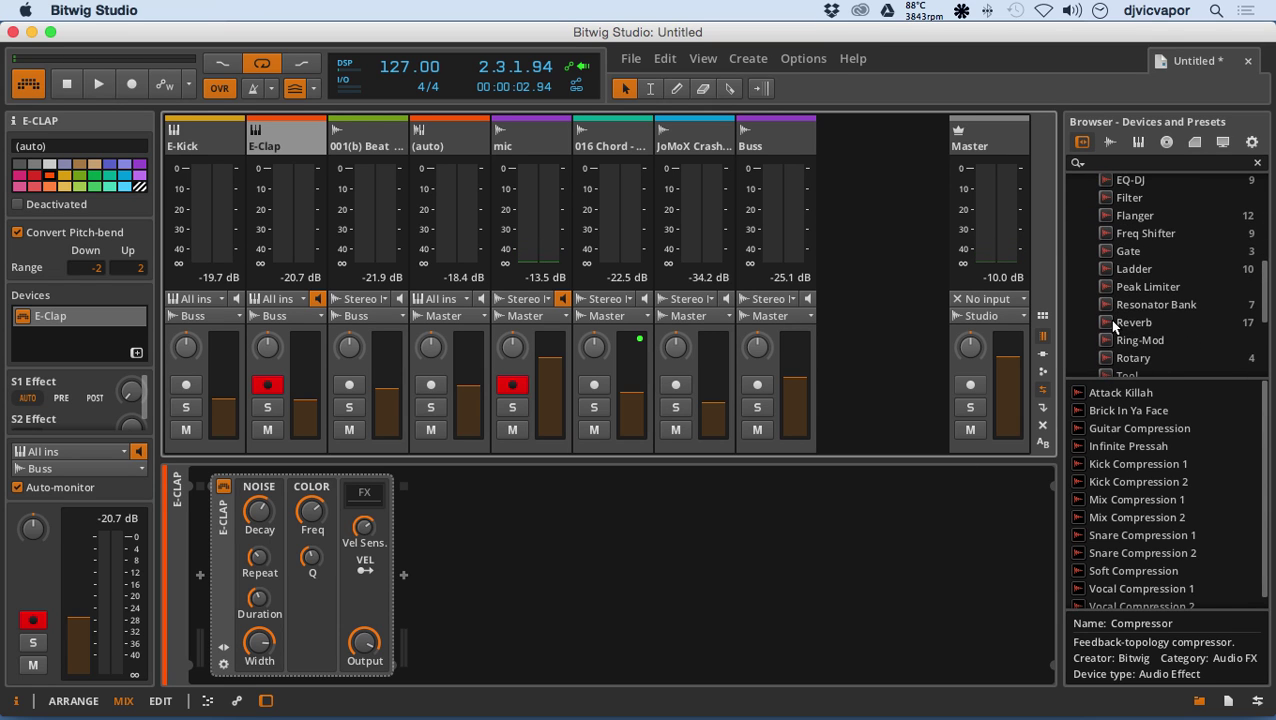
pyautogui.moveTo(1109, 319); pyautogui.dragTo(806, 530)
pyautogui.moveTo(735, 565); pyautogui.dragTo(735, 565)
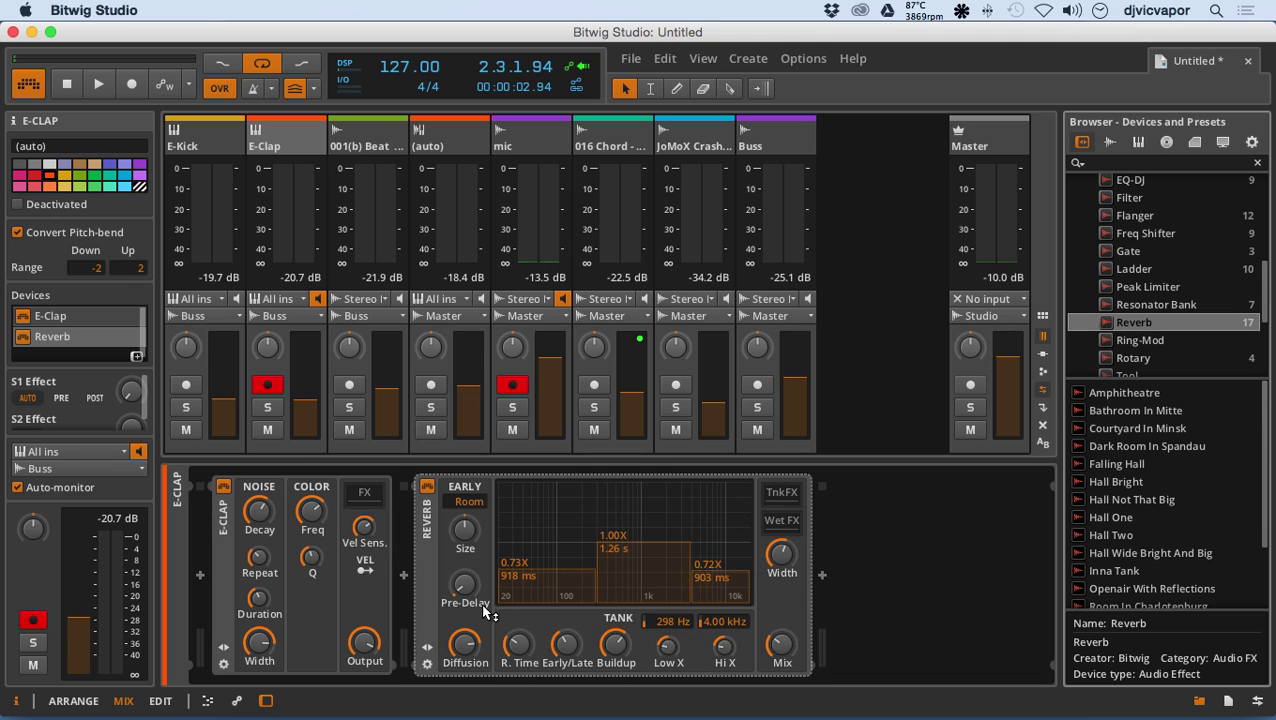
# Play the E-Clap track soloed to audition its reverb, and turn solo off after stopping.
pyautogui.click(270, 405)
pyautogui.click(102, 80)
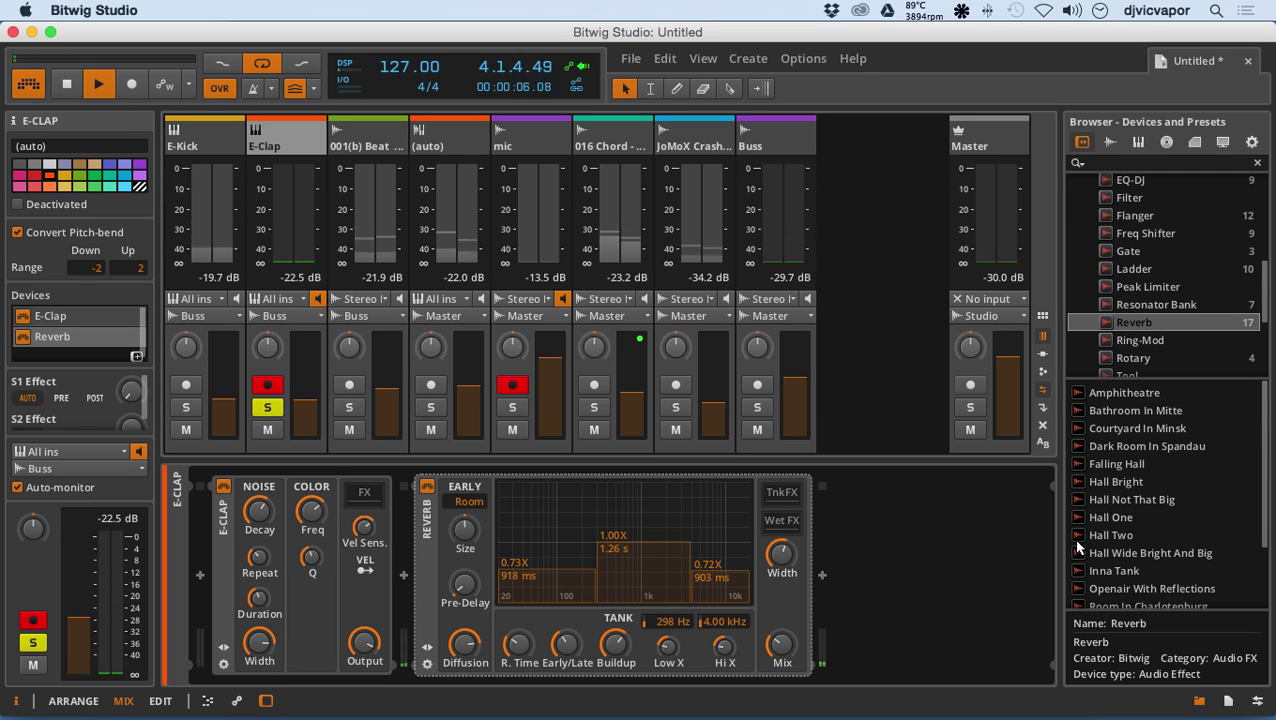
pyautogui.scroll(-1, 1106, 460)
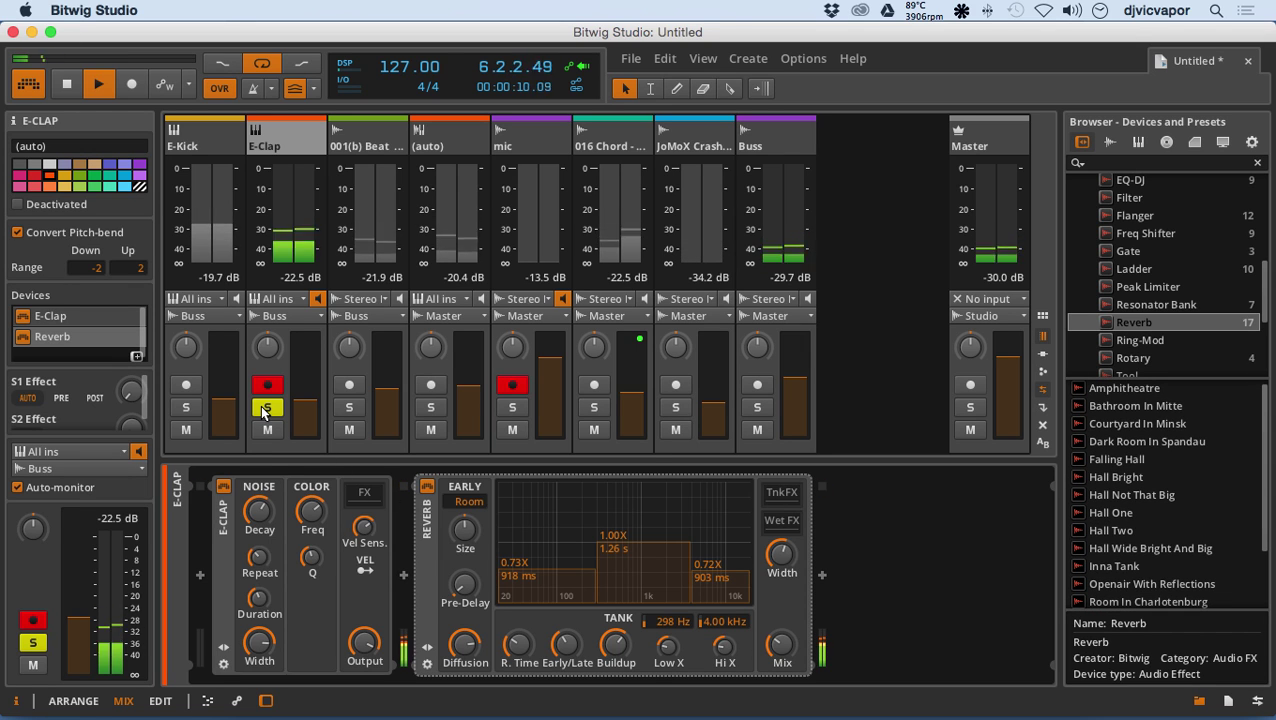
pyautogui.press('space')
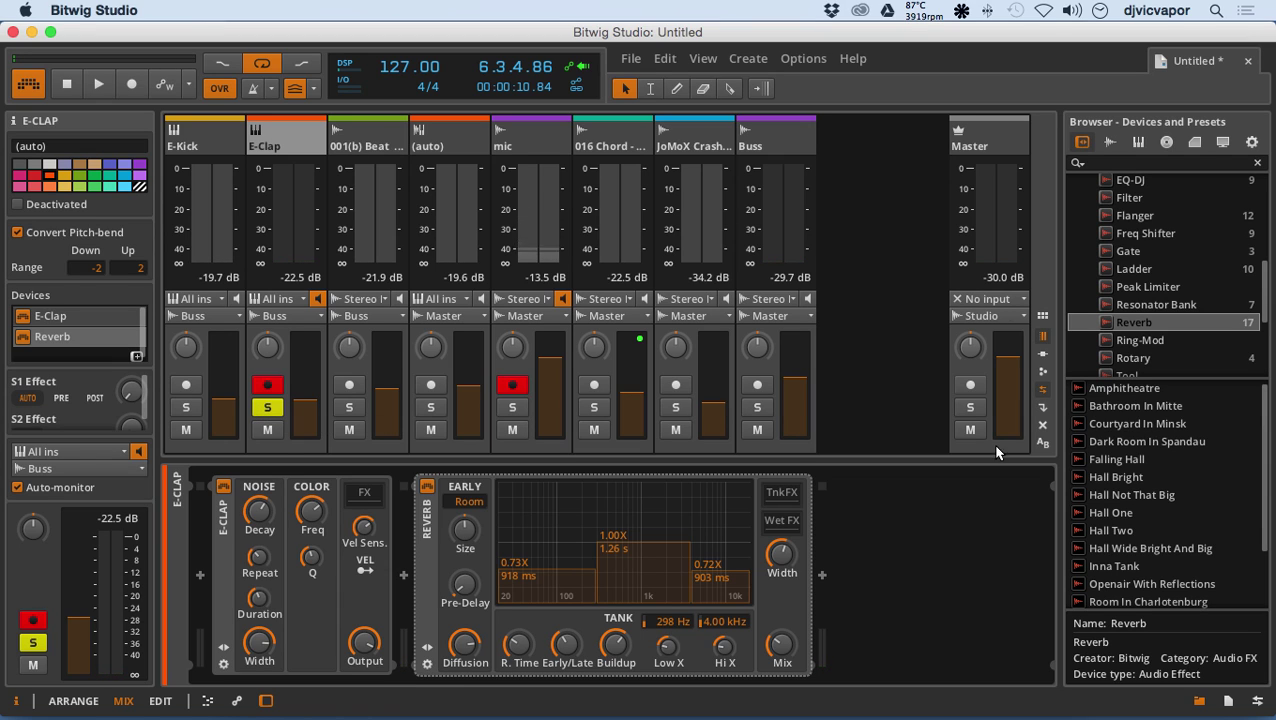
pyautogui.click(268, 407)
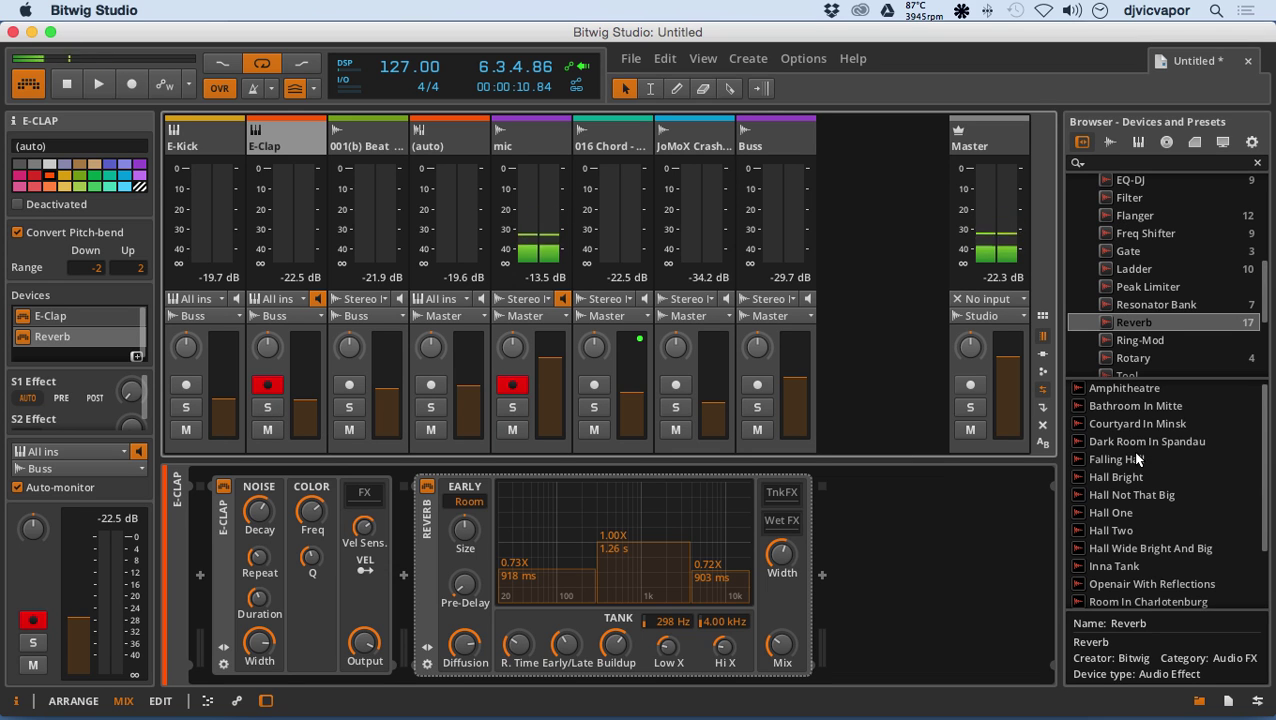
# Look through the Reverb presets, solo the E-Clap track and start playback.
pyautogui.scroll(-3, 1130, 525)
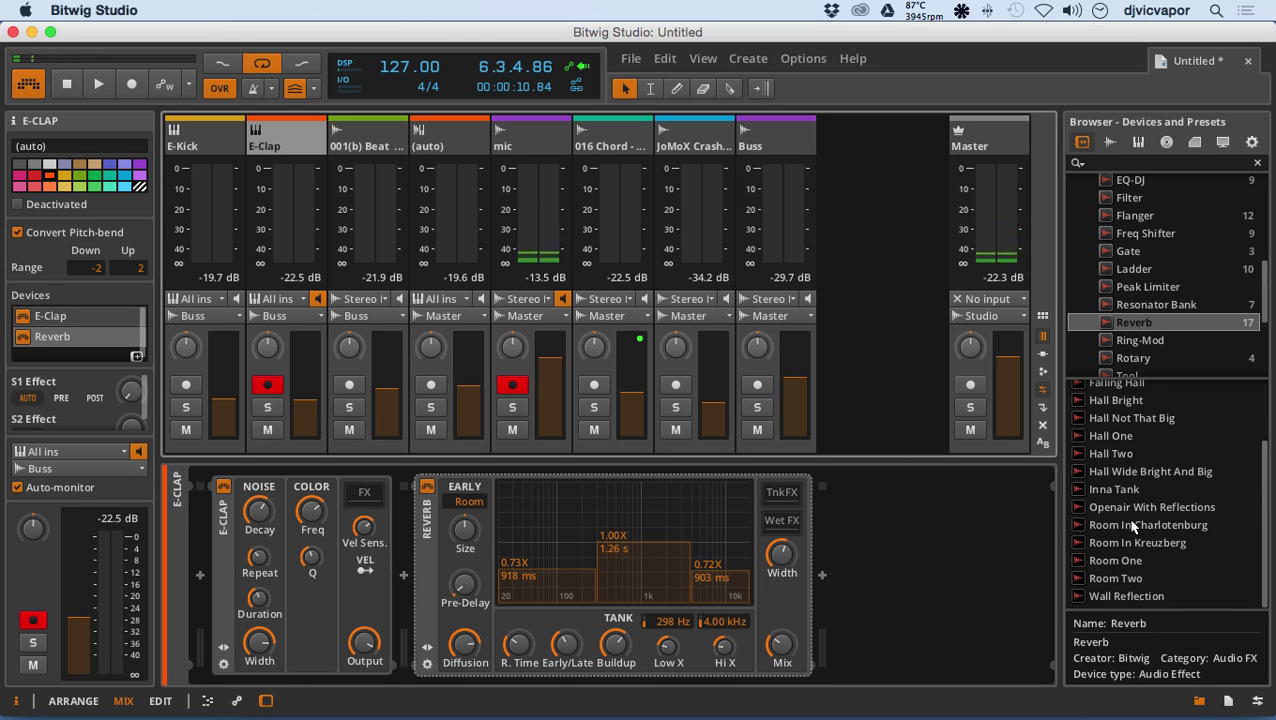
pyautogui.scroll(3, 1133, 527)
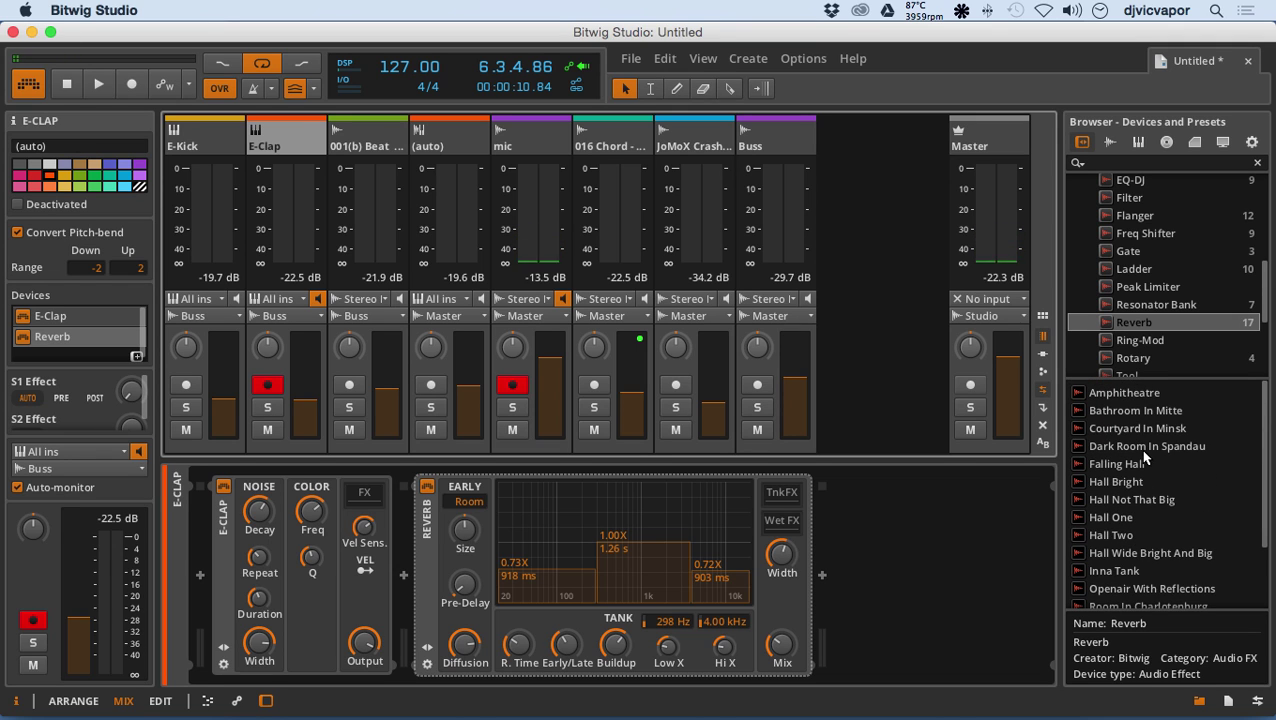
pyautogui.scroll(-3, 1144, 519)
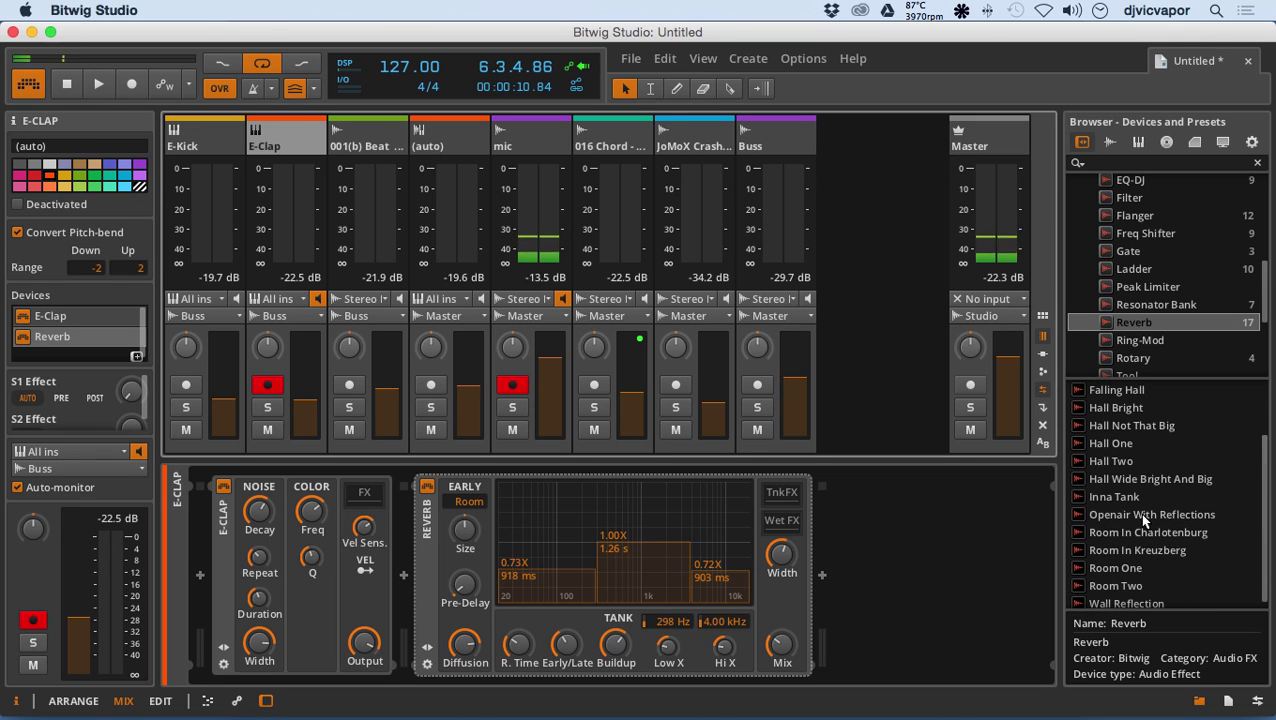
pyautogui.scroll(3, 1143, 520)
pyautogui.scroll(-3, 1136, 505)
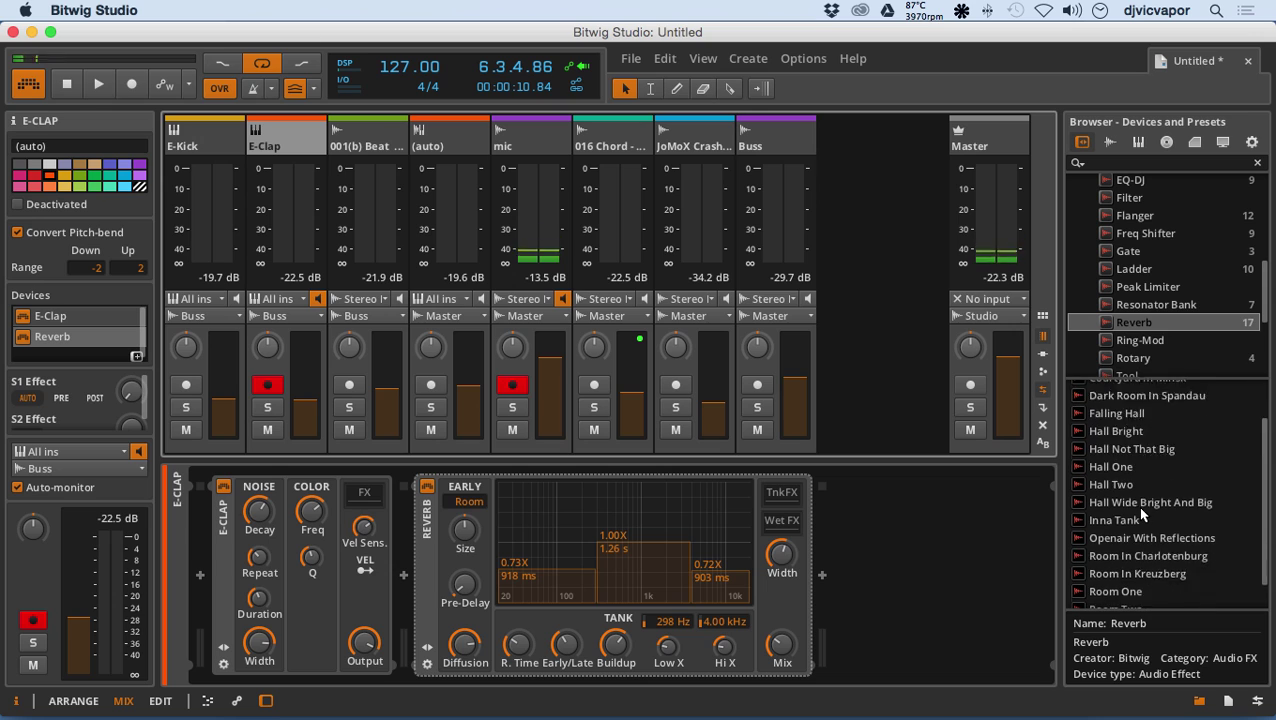
pyautogui.scroll(3, 1136, 505)
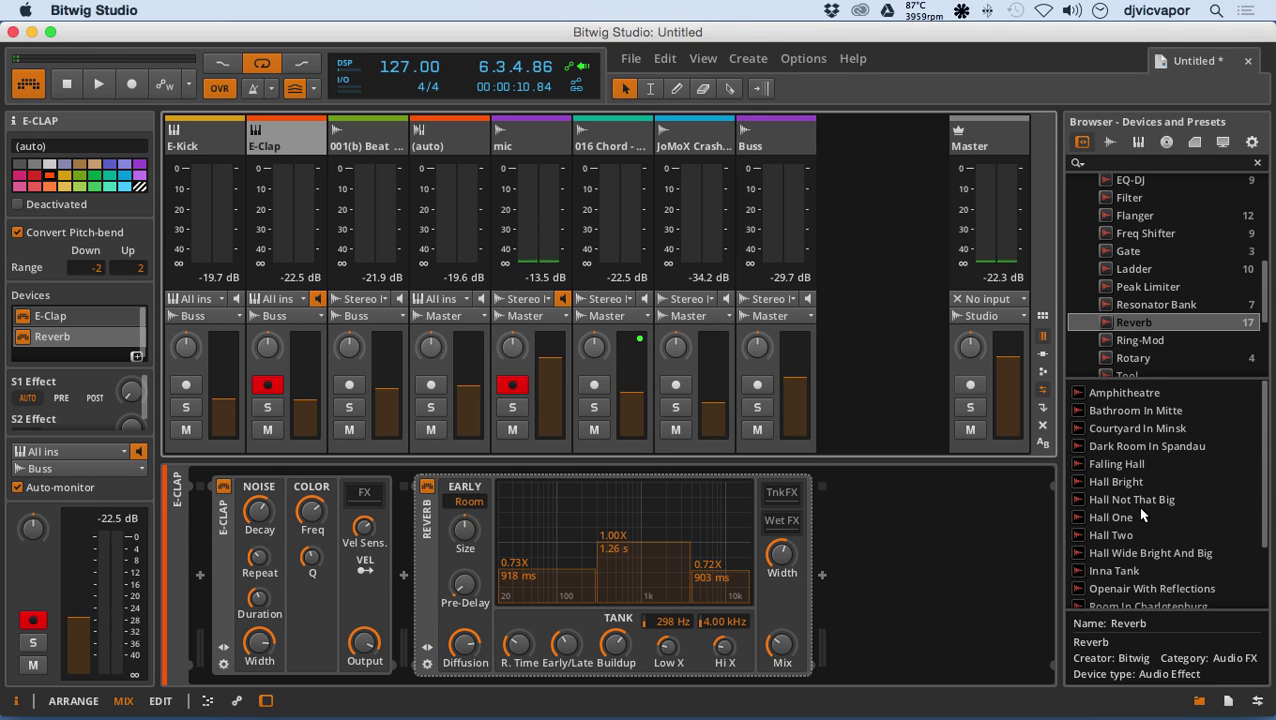
pyautogui.click(267, 407)
pyautogui.press('space')
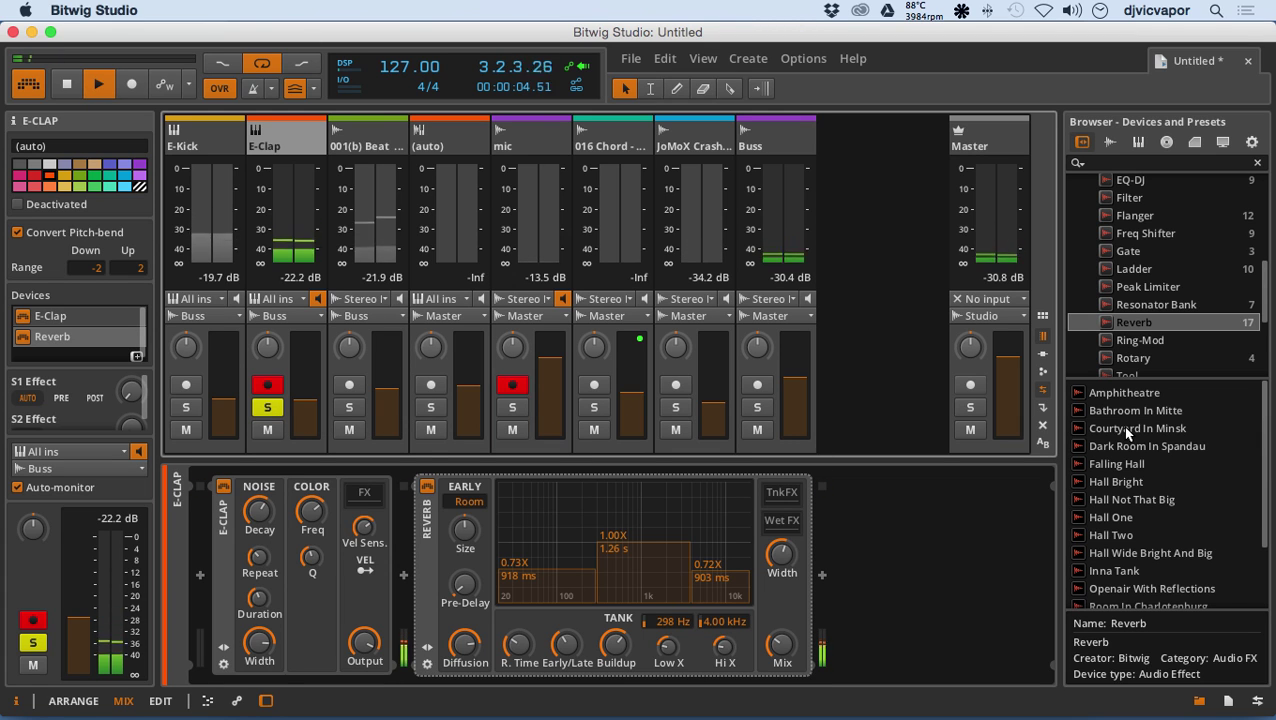
# Load the Hall Not That Big preset into the E-Clap reverb and set its Mix to about 72%.
pyautogui.click(1105, 499)
pyautogui.moveTo(1105, 499); pyautogui.dragTo(677, 528)
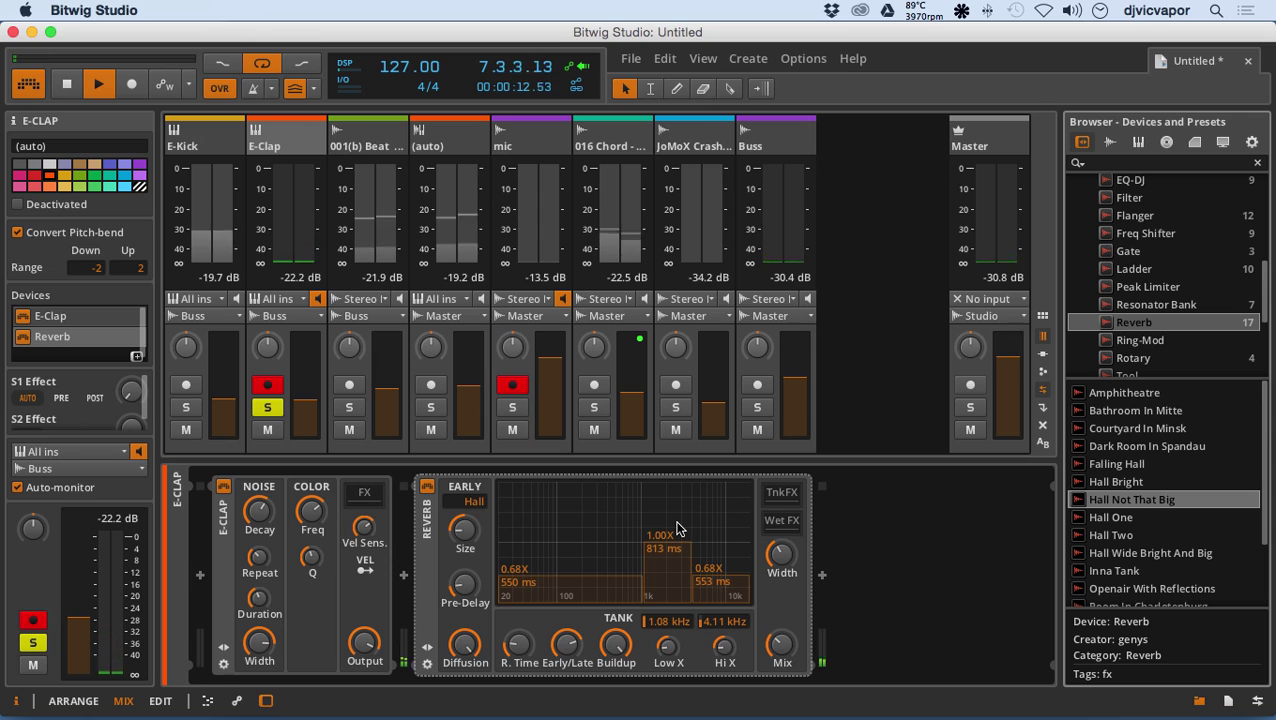
pyautogui.click(782, 644)
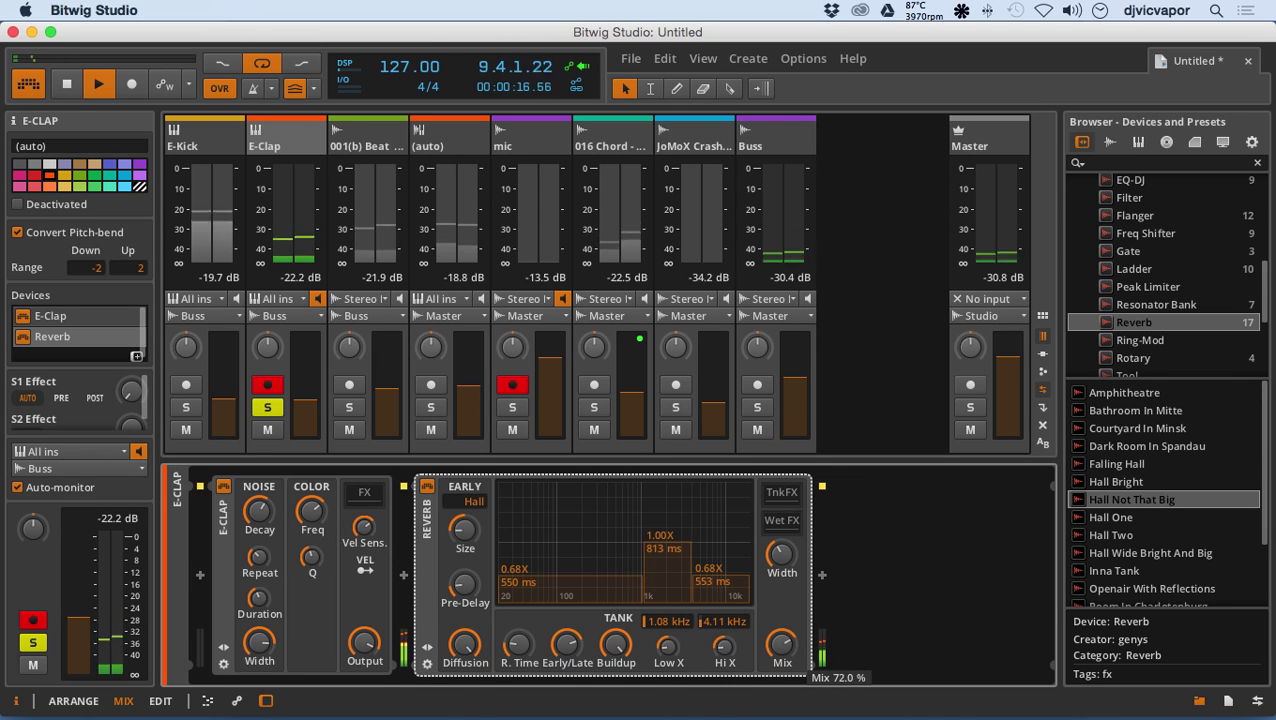
# Replace the E-Clap reverb's settings with the Room One preset and turn its Mix down.
pyautogui.moveTo(782, 644); pyautogui.dragTo(782, 668)
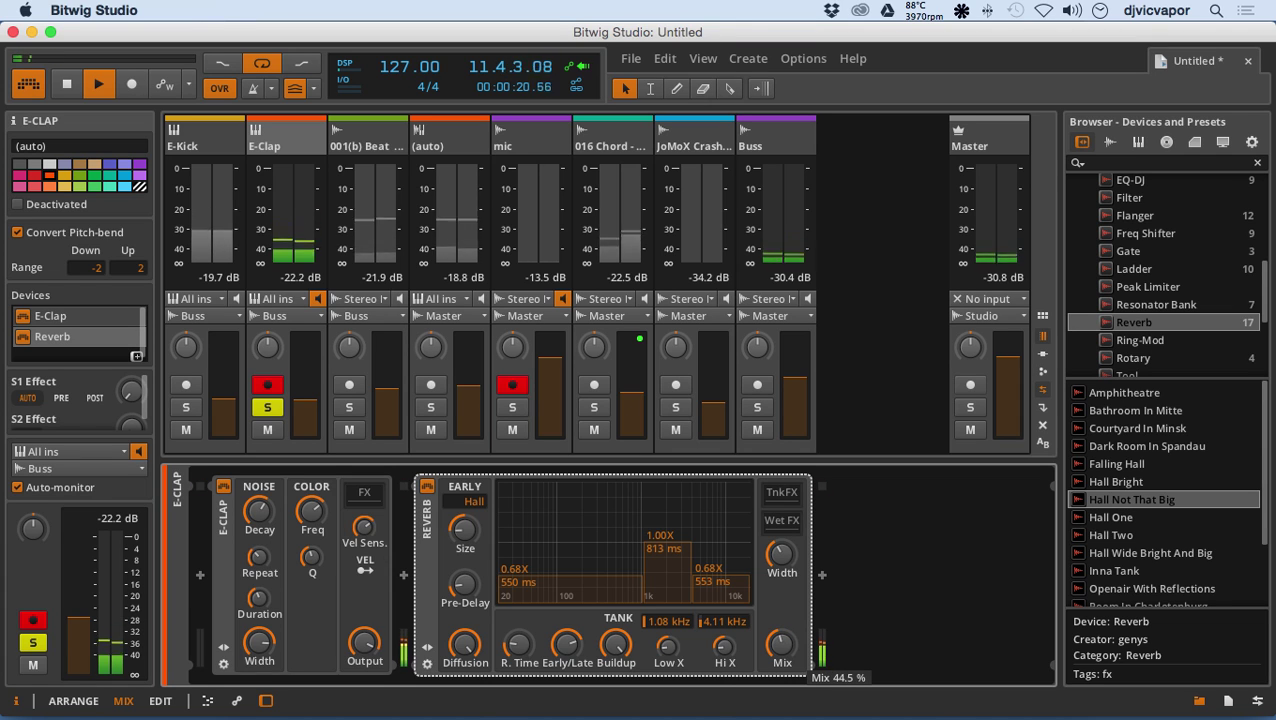
pyautogui.scroll(-2, 1089, 534)
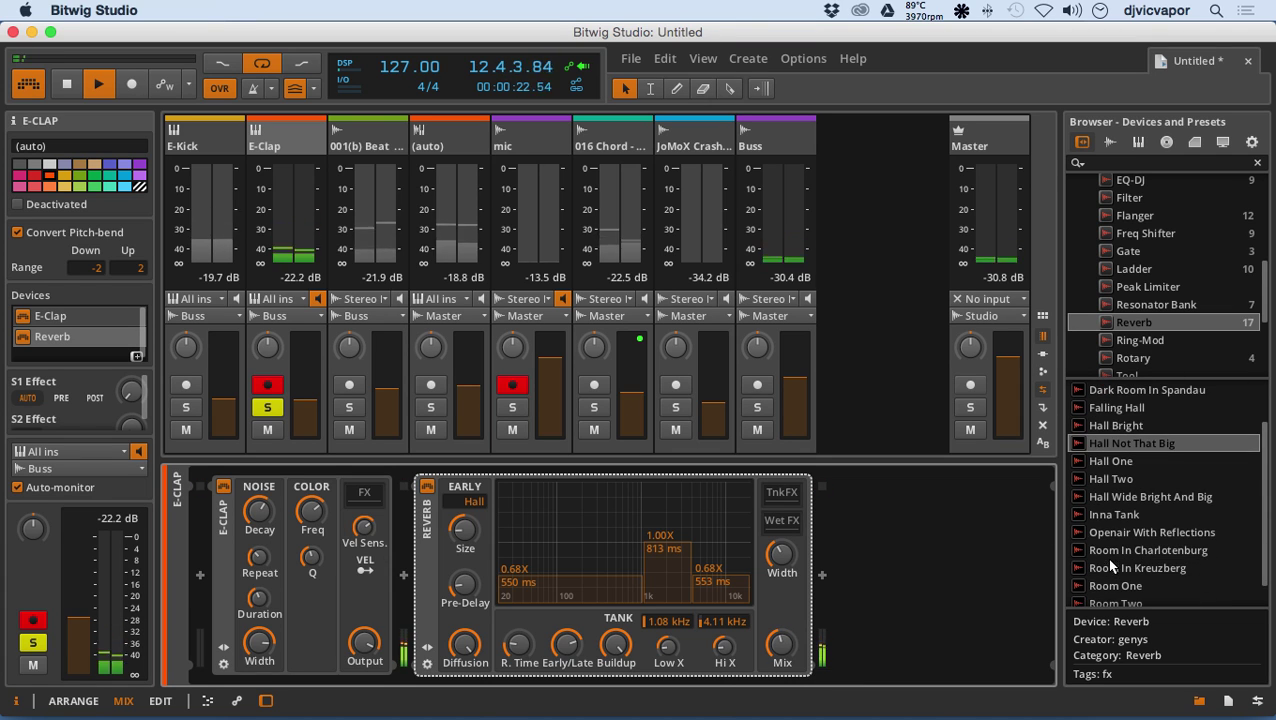
pyautogui.scroll(-1, 1100, 552)
pyautogui.click(1082, 562)
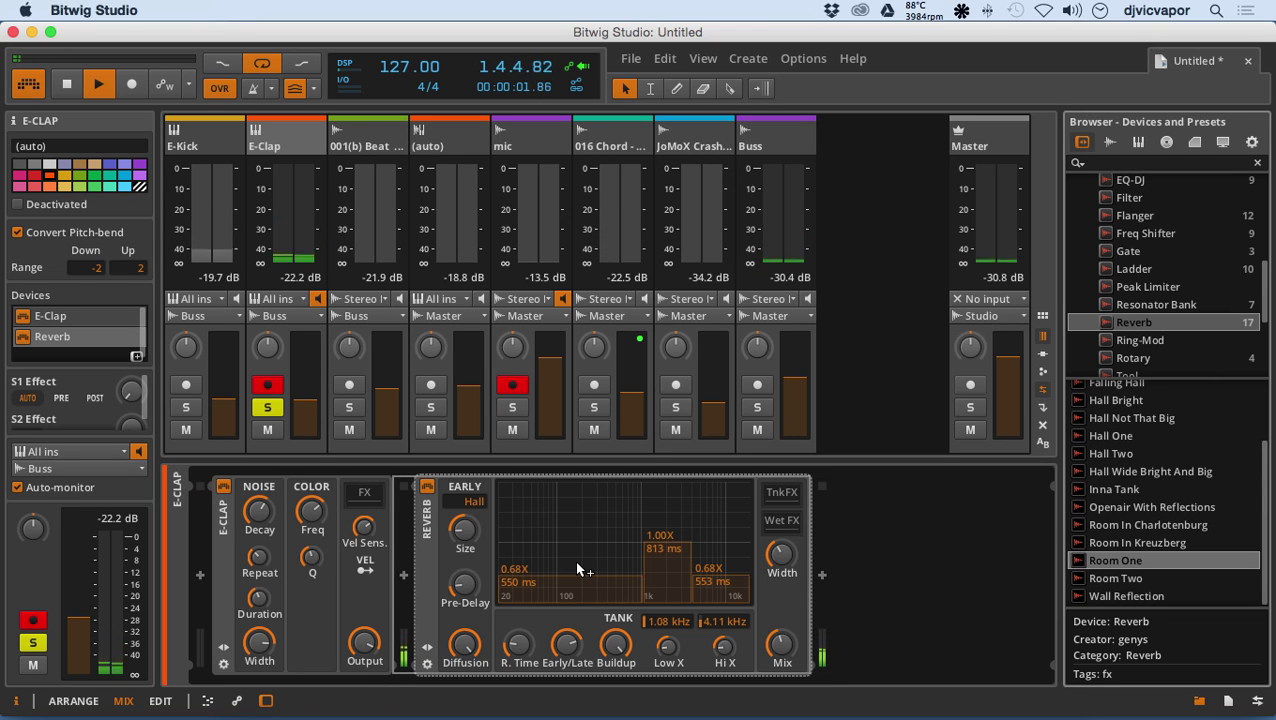
pyautogui.moveTo(783, 657); pyautogui.dragTo(783, 678)
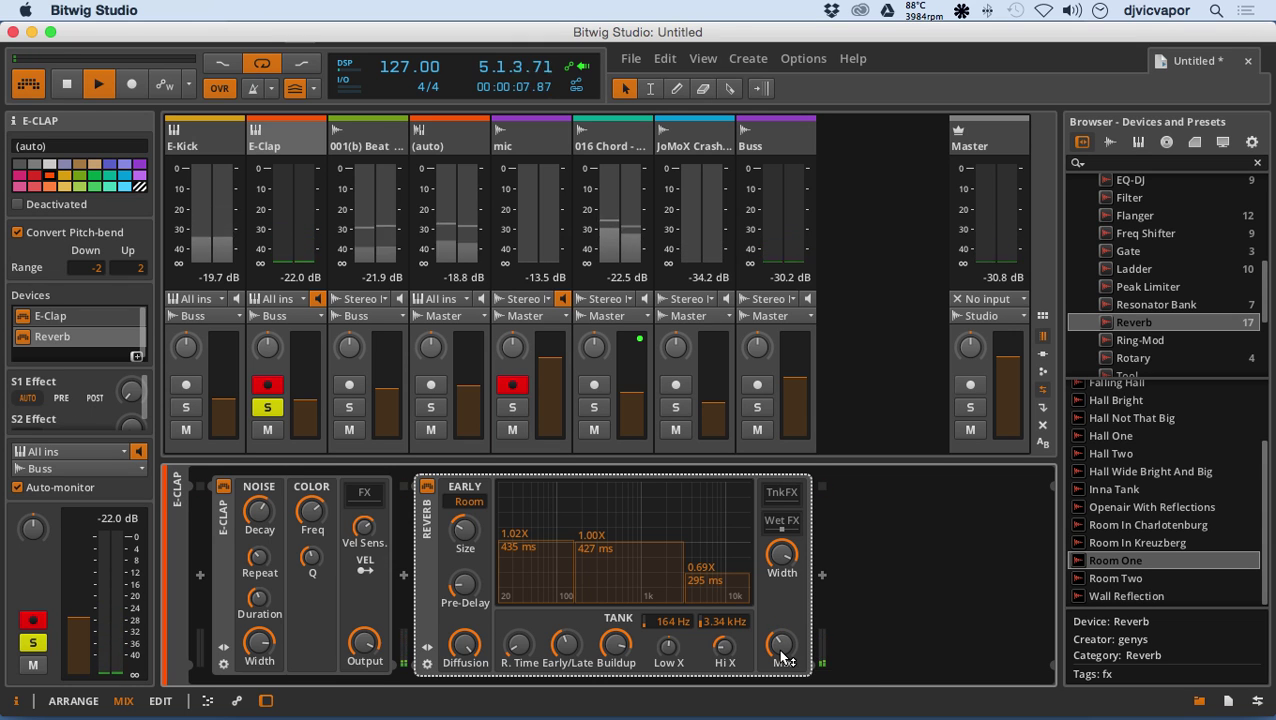
# Turn off solo on the E-Clap track and play the full song briefly to hear the reverb in context.
pyautogui.press('space')
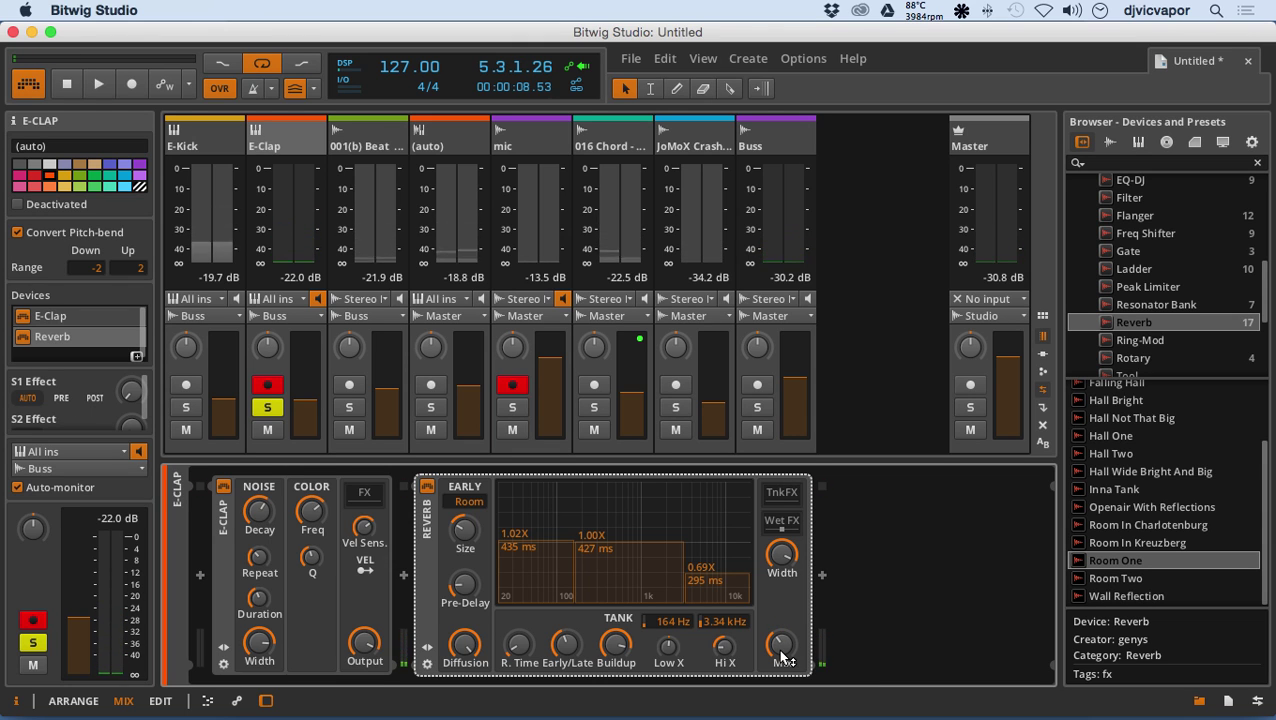
pyautogui.click(268, 407)
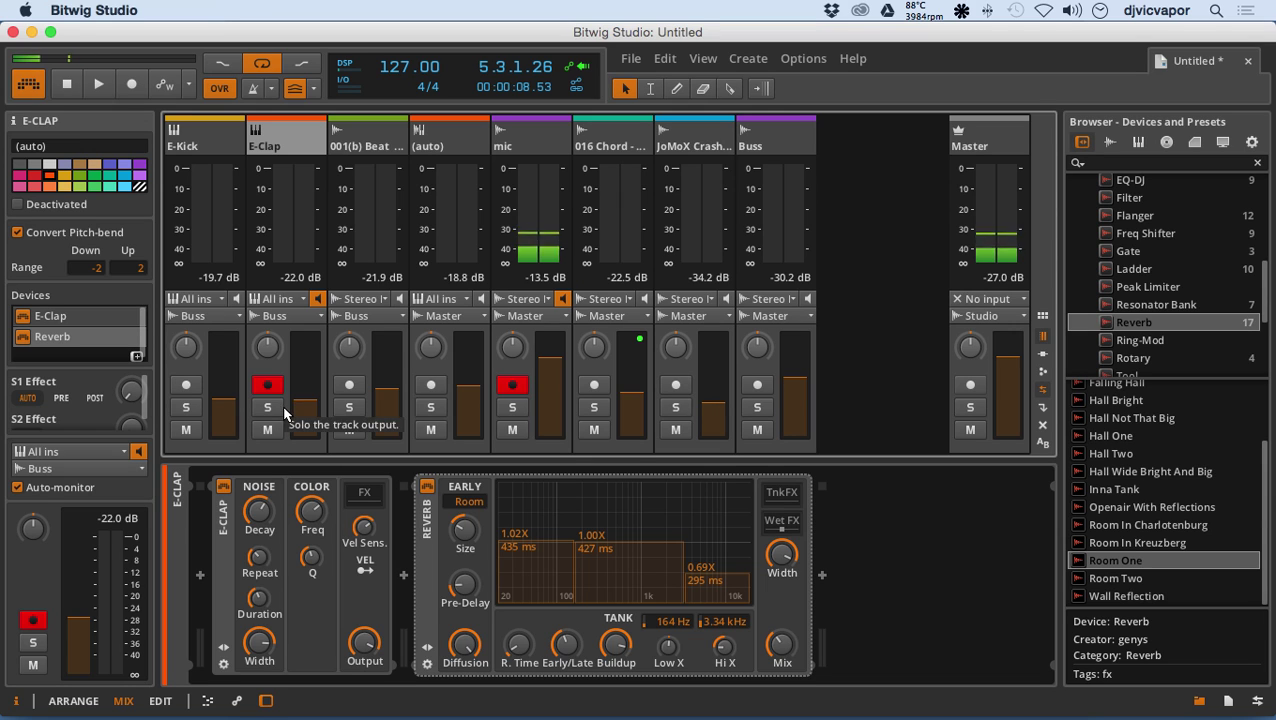
pyautogui.click(98, 87)
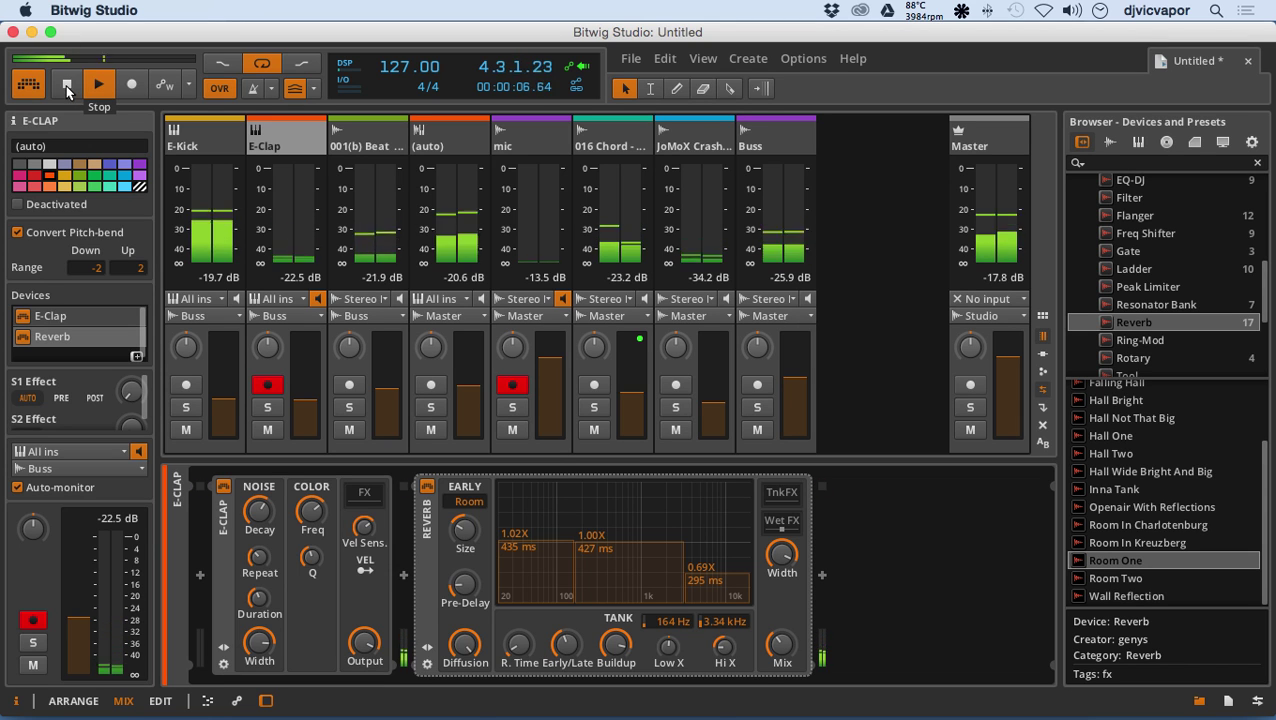
pyautogui.click(67, 87)
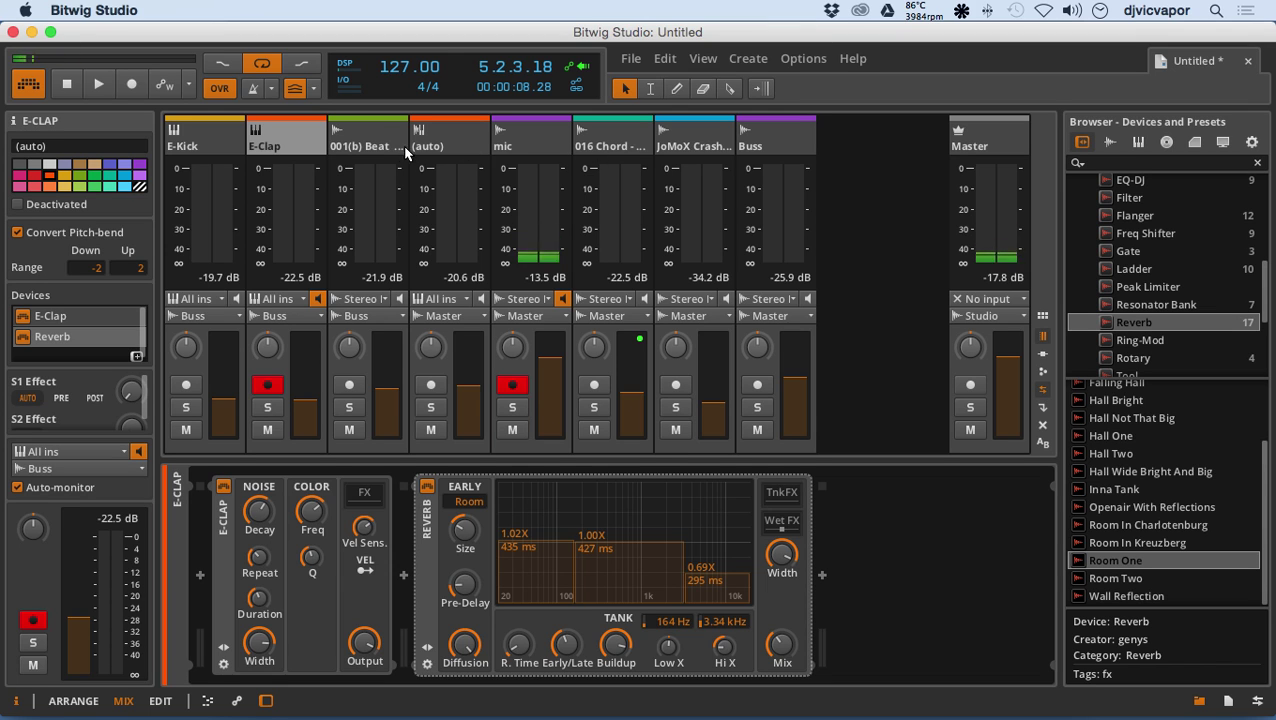
# Add a Chorus device after the Polysynth on the (auto) track.
pyautogui.click(433, 147)
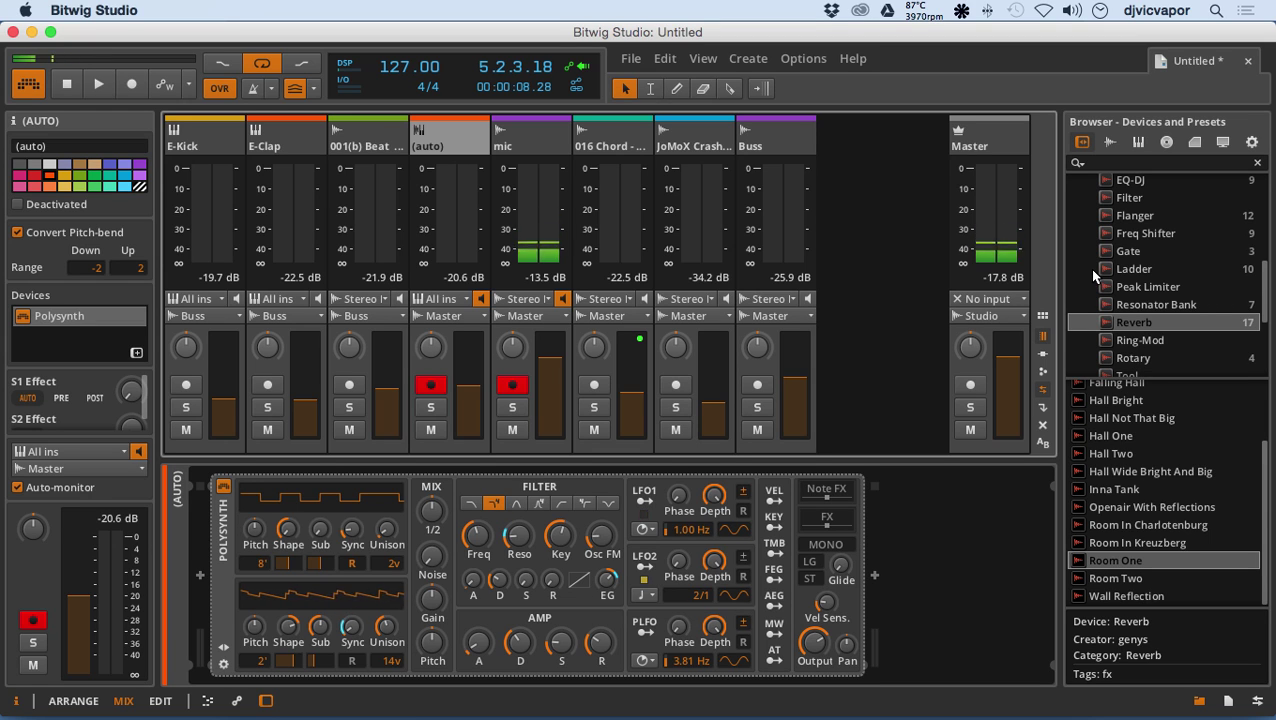
pyautogui.scroll(5, 1095, 270)
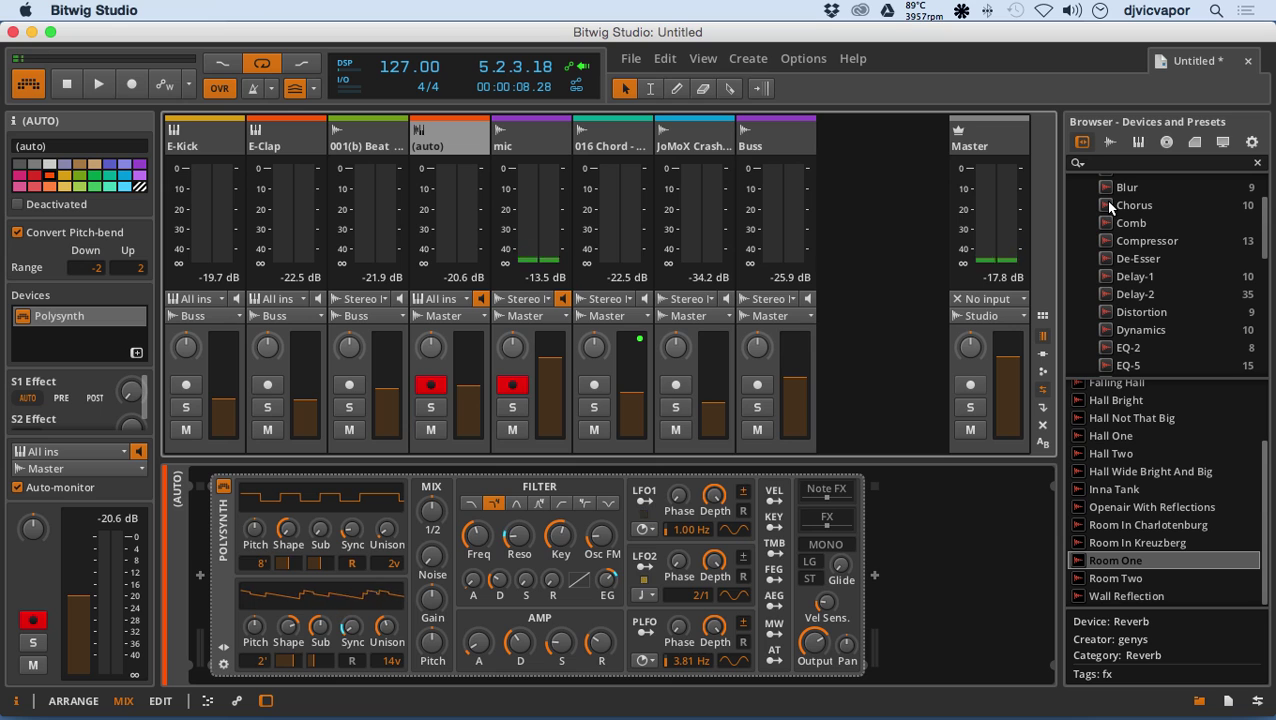
pyautogui.moveTo(1108, 205); pyautogui.dragTo(920, 553)
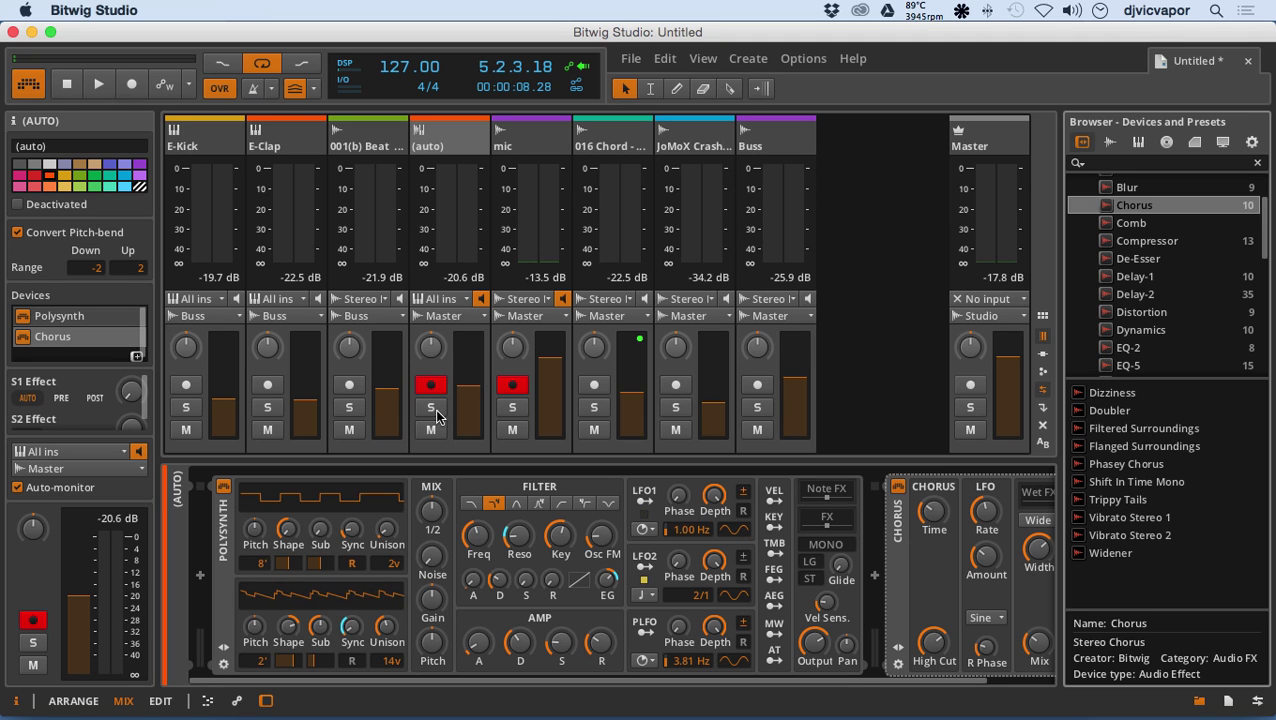
# Play the song with the (auto) track soloed, raise the Chorus LFO Amount and fine-tune its Mix.
pyautogui.click(436, 410)
pyautogui.click(104, 85)
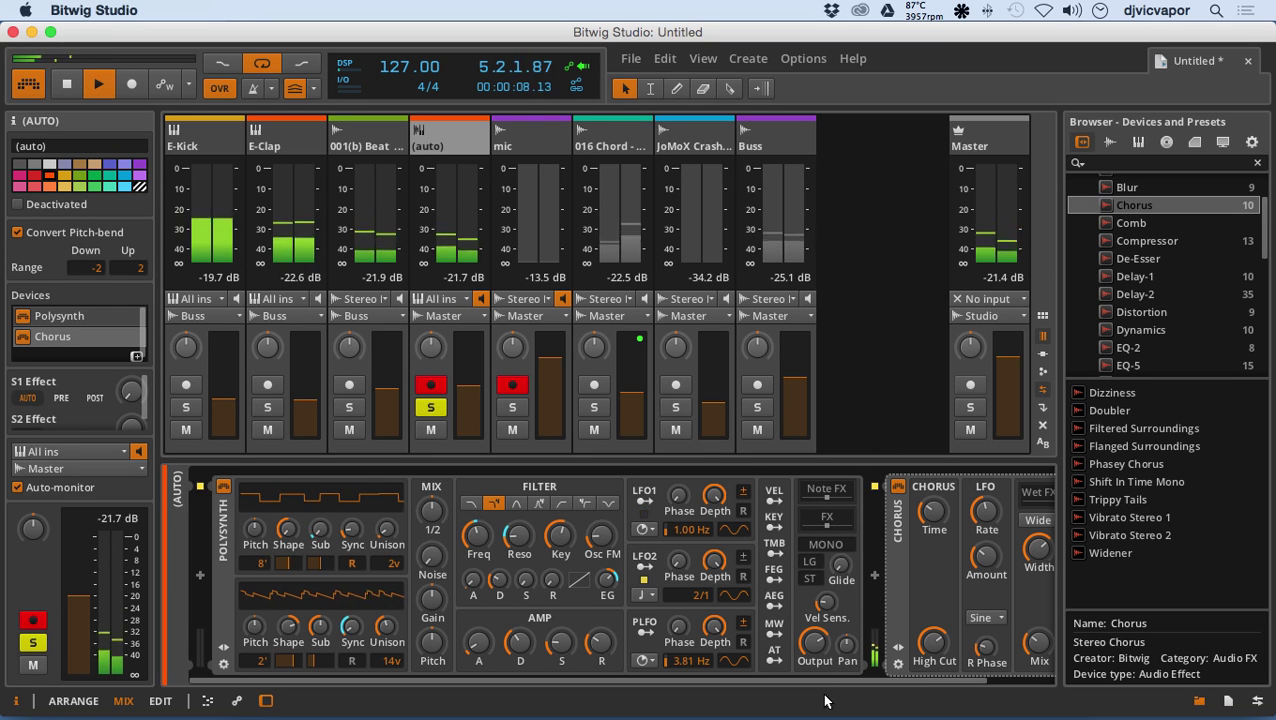
pyautogui.moveTo(834, 685); pyautogui.dragTo(930, 680)
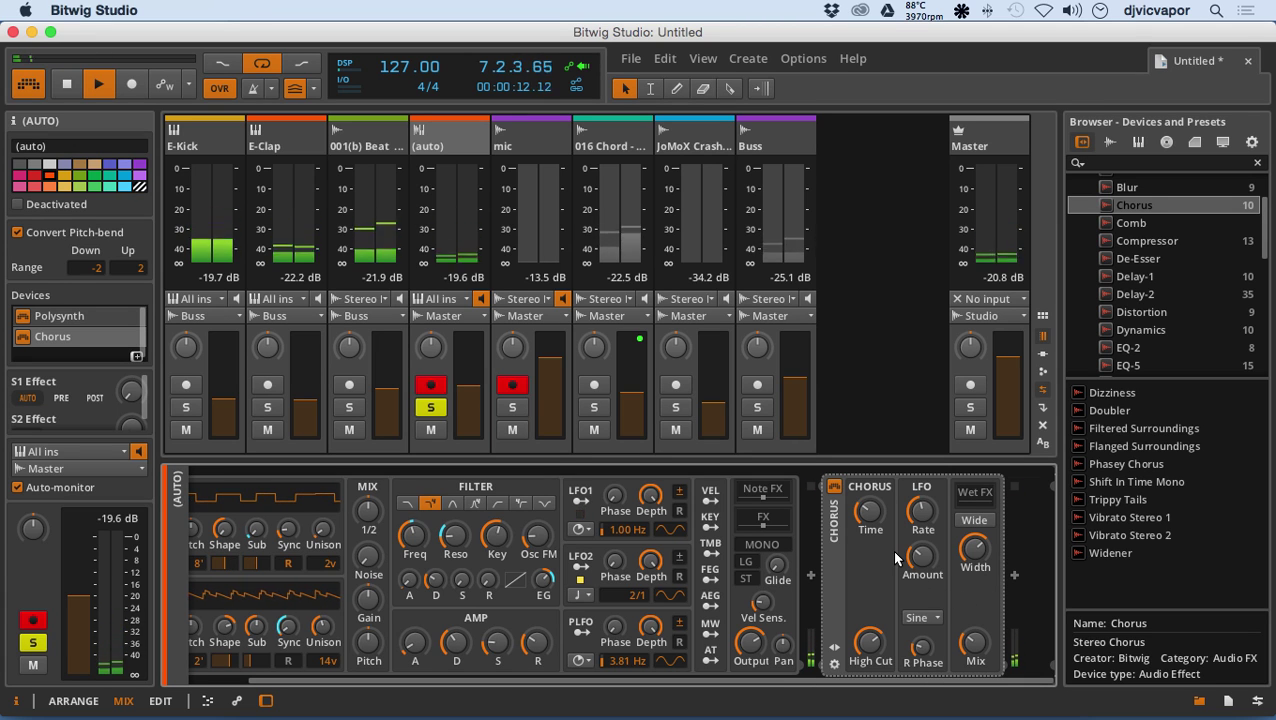
pyautogui.moveTo(922, 556); pyautogui.dragTo(972, 545)
pyautogui.moveTo(975, 648); pyautogui.dragTo(975, 646)
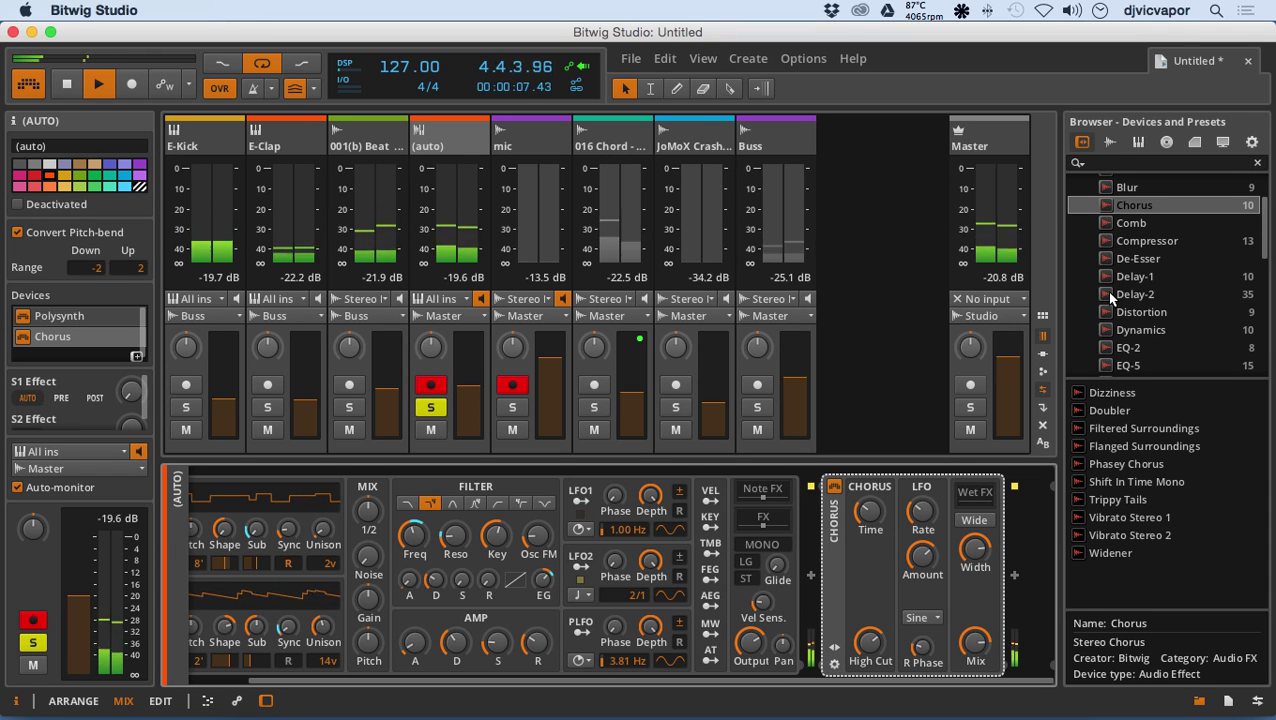
# Add a Delay-2 device after the Chorus on the (auto) track.
pyautogui.moveTo(1106, 291); pyautogui.dragTo(1020, 500)
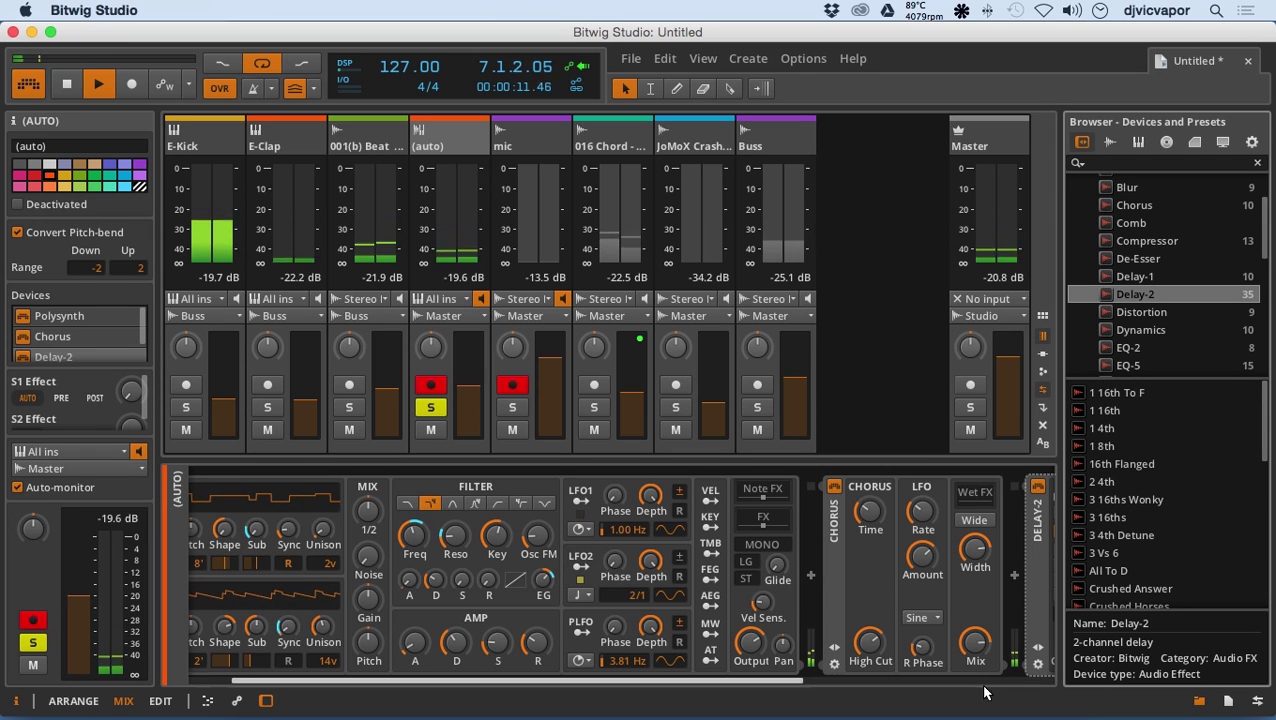
pyautogui.moveTo(792, 683); pyautogui.dragTo(1020, 672)
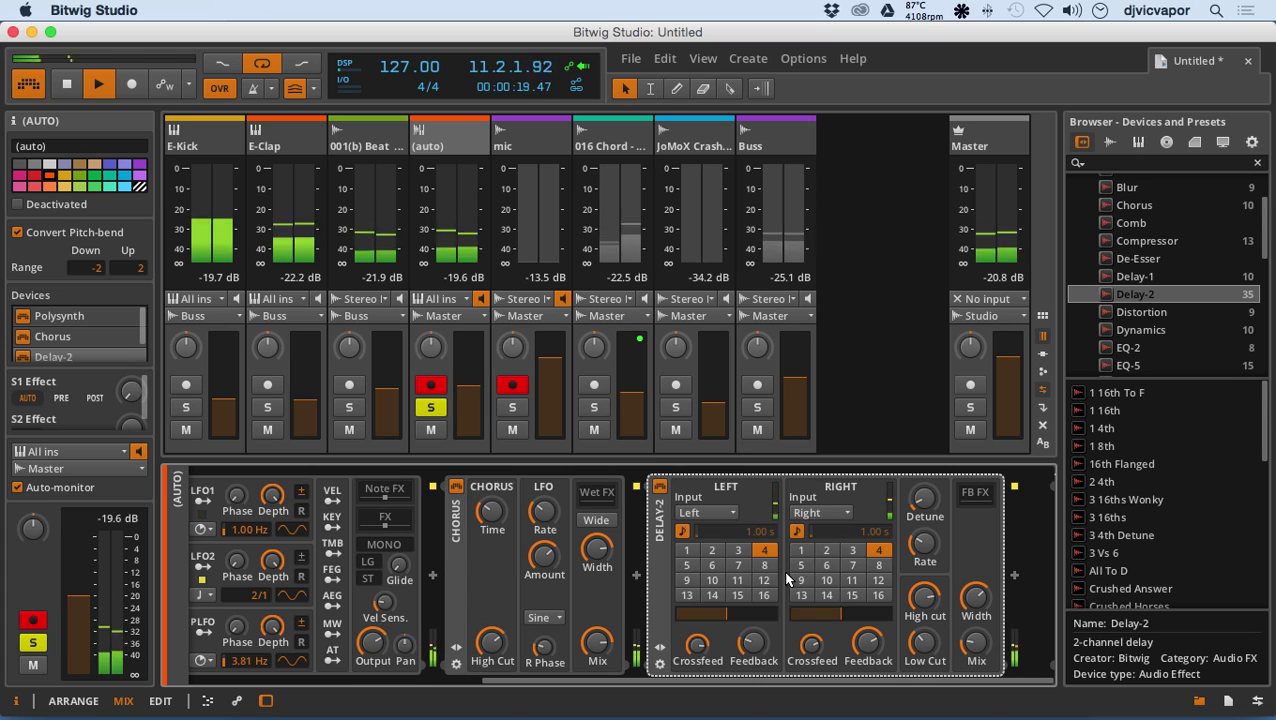
# Adjust the timing offsets of the Delay-2 left and right channels.
pyautogui.moveTo(731, 622)
pyautogui.mouseDown()
pyautogui.moveTo(731, 605)
pyautogui.moveTo(740, 621)
pyautogui.mouseUp()
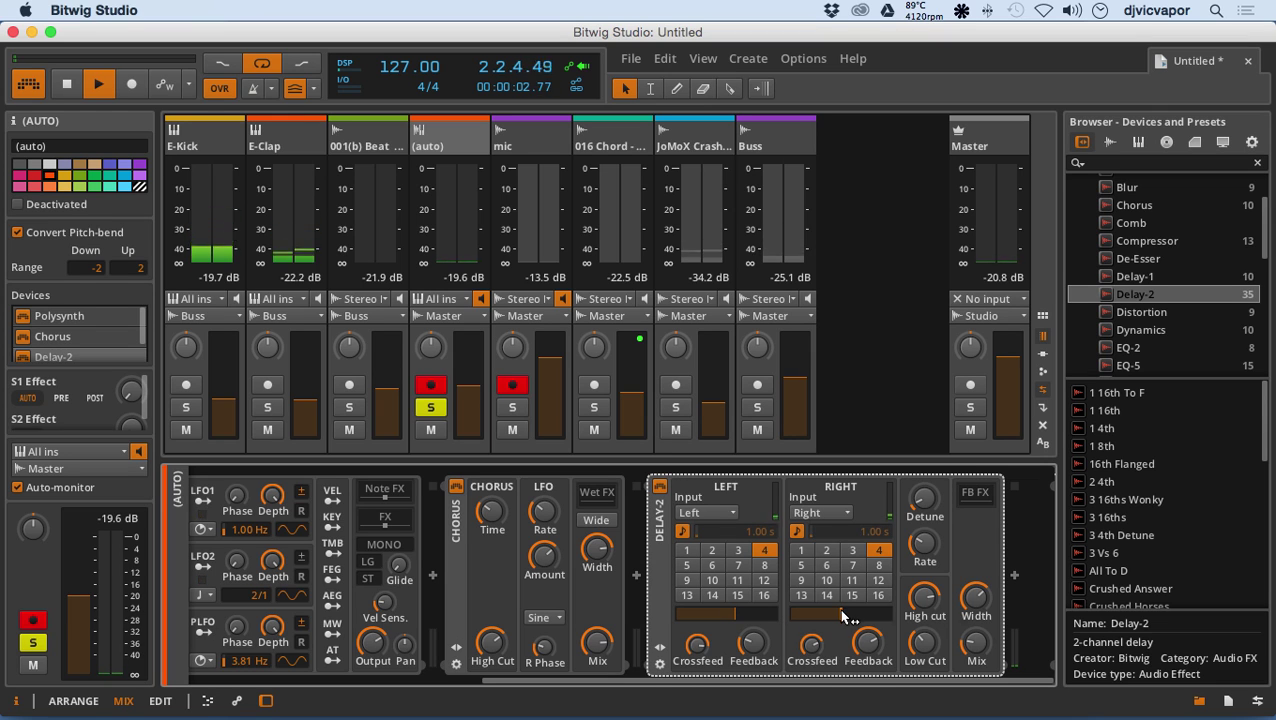
pyautogui.moveTo(839, 606); pyautogui.dragTo(839, 615)
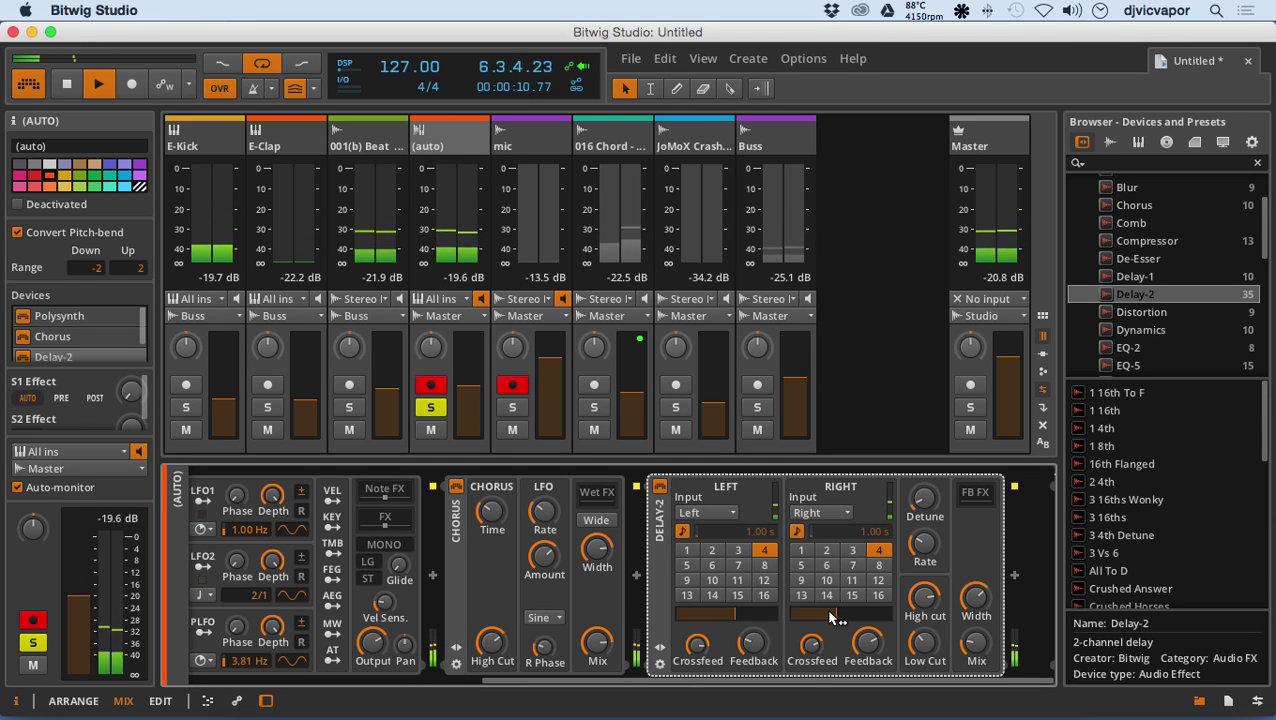
pyautogui.moveTo(837, 617); pyautogui.dragTo(843, 615)
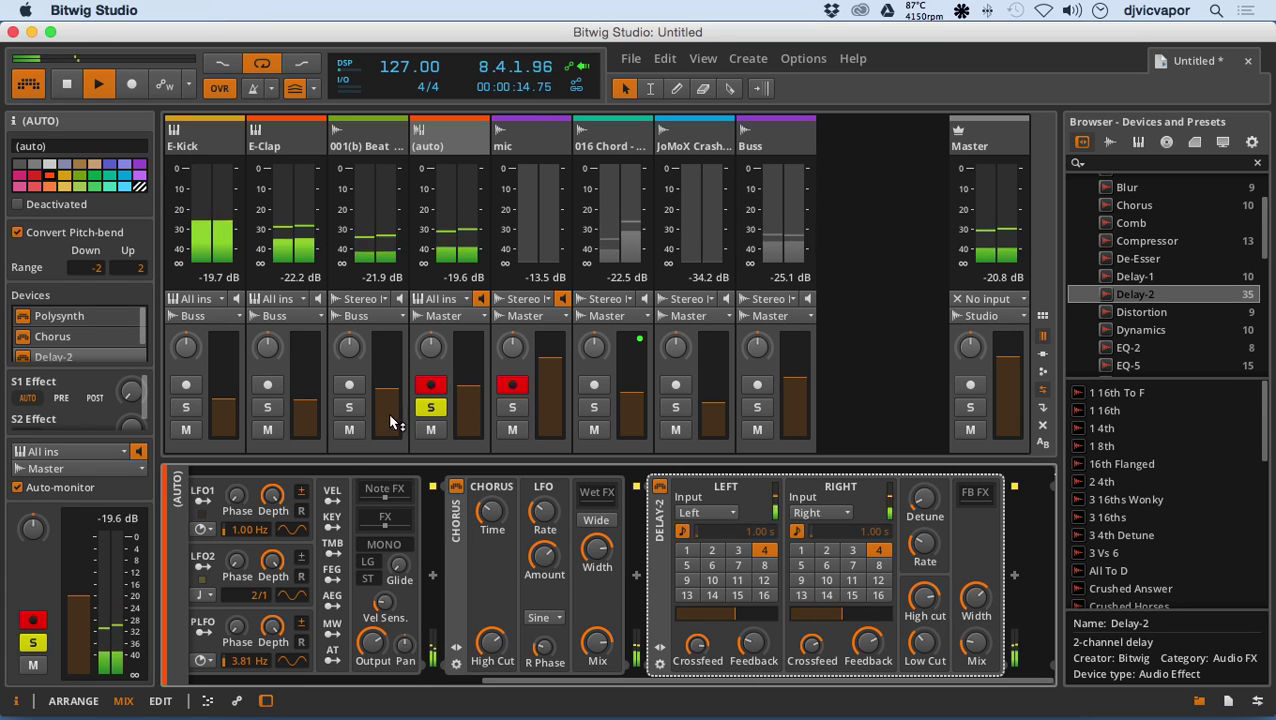
# Turn off solo on the (auto) track, lower its volume slightly and tweak the Delay-2 left Feedback.
pyautogui.click(438, 410)
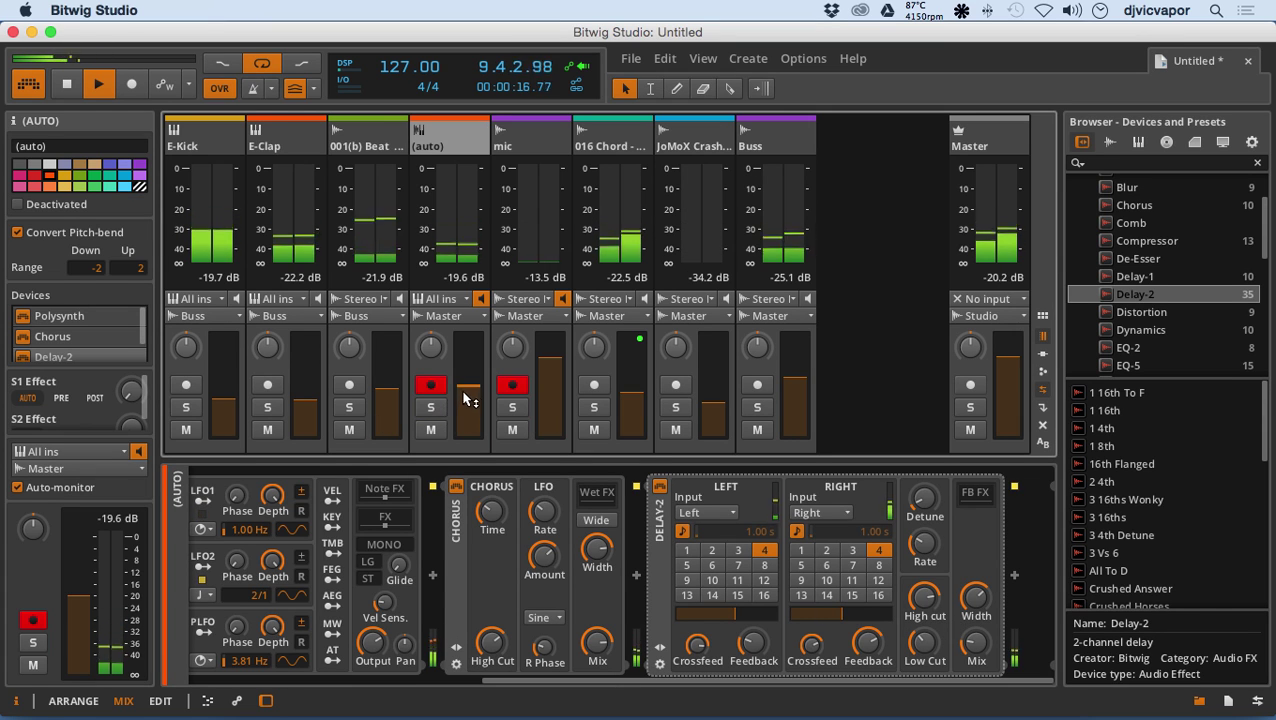
pyautogui.moveTo(468, 395); pyautogui.dragTo(540, 450)
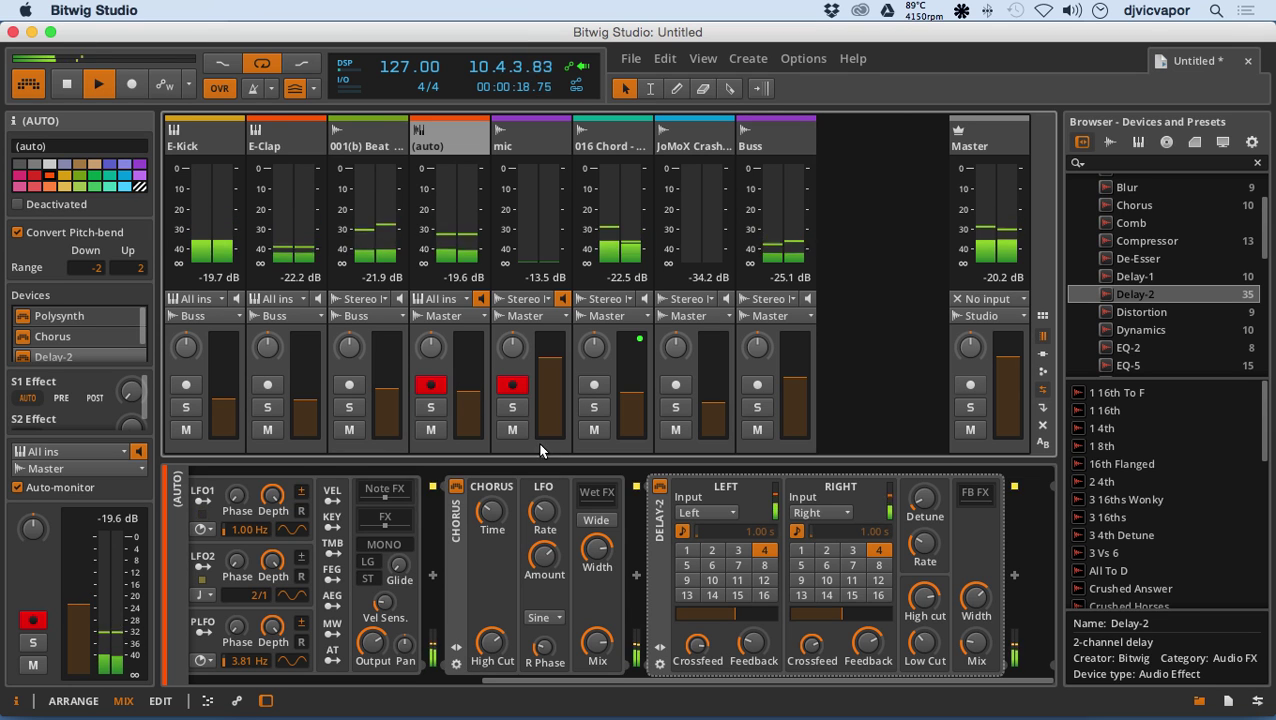
pyautogui.moveTo(755, 640); pyautogui.dragTo(755, 640)
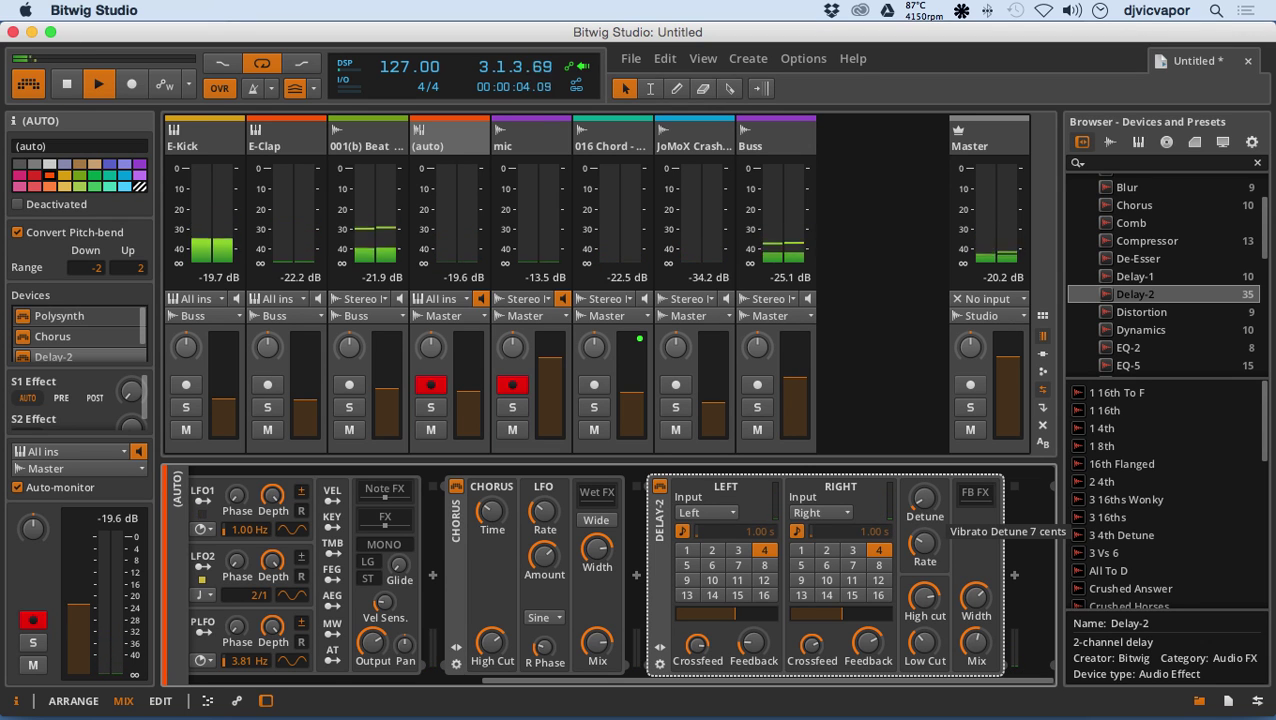
# Browse the Delay-2 presets, load Freqshift Delay into the (auto) track's delay and stop playback.
pyautogui.scroll(-5, 1149, 492)
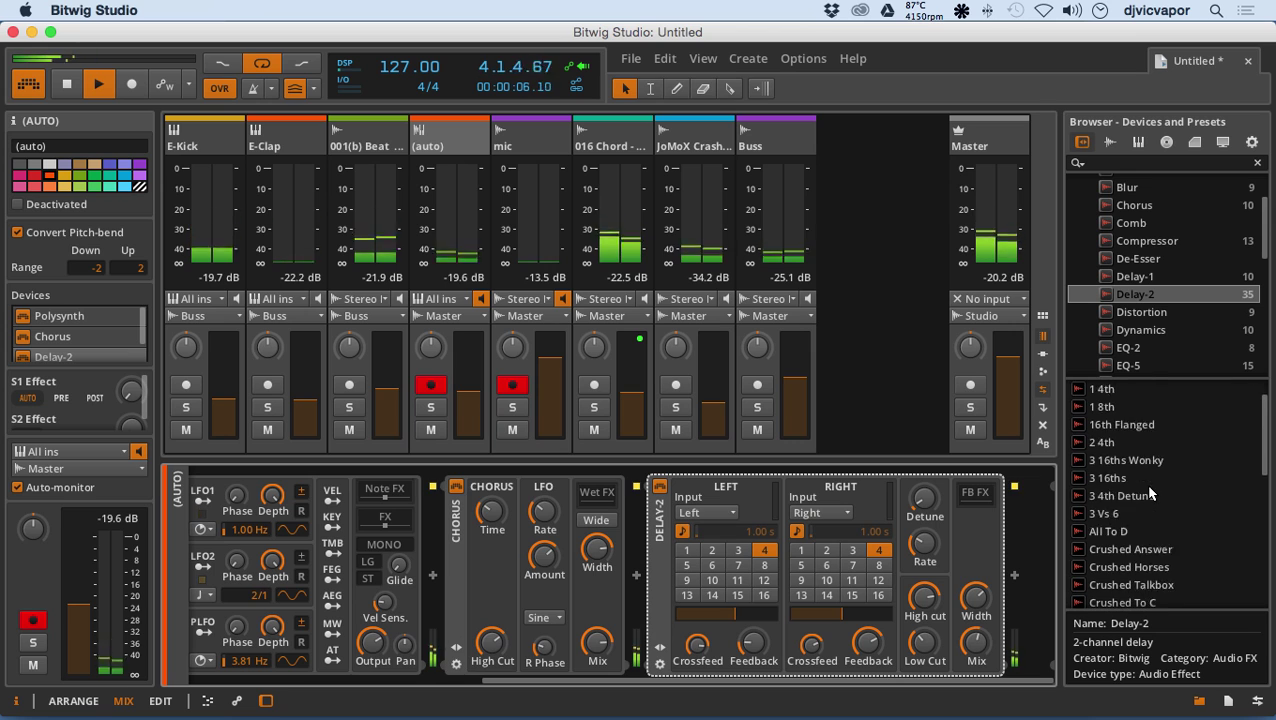
pyautogui.scroll(-4, 1149, 492)
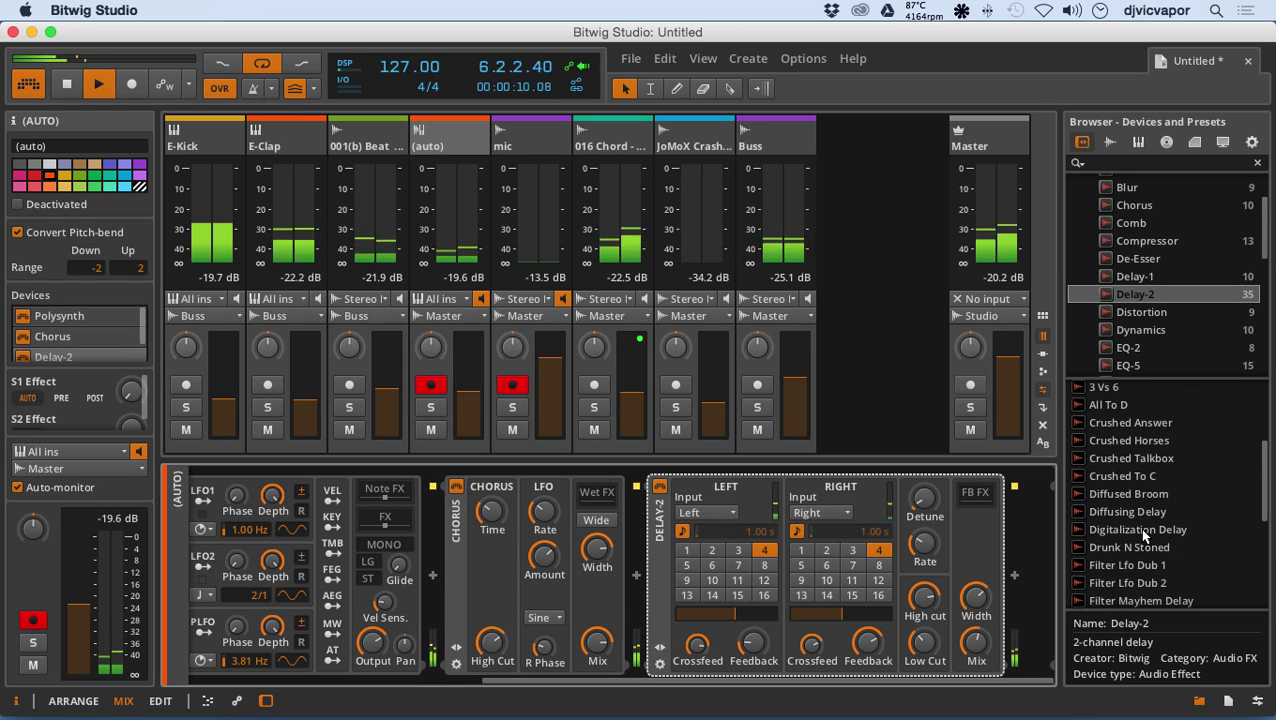
pyautogui.scroll(-7, 1138, 527)
pyautogui.scroll(-6, 1138, 527)
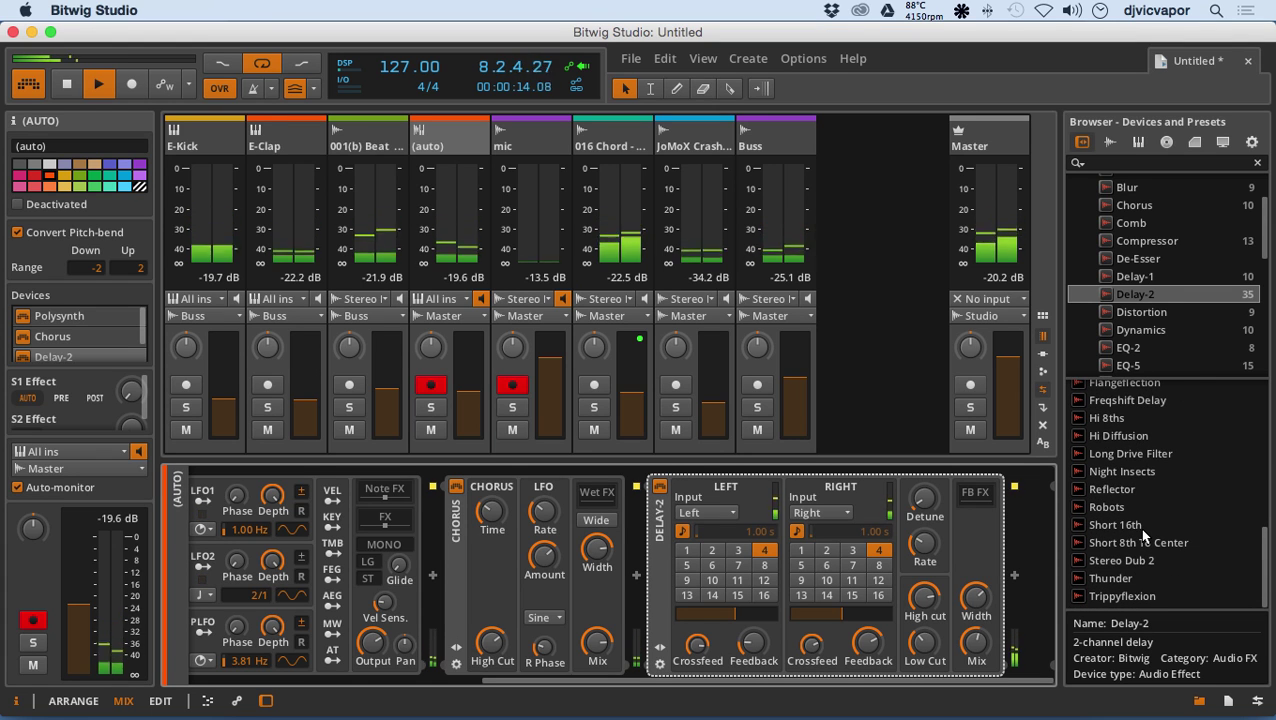
pyautogui.scroll(2, 1138, 506)
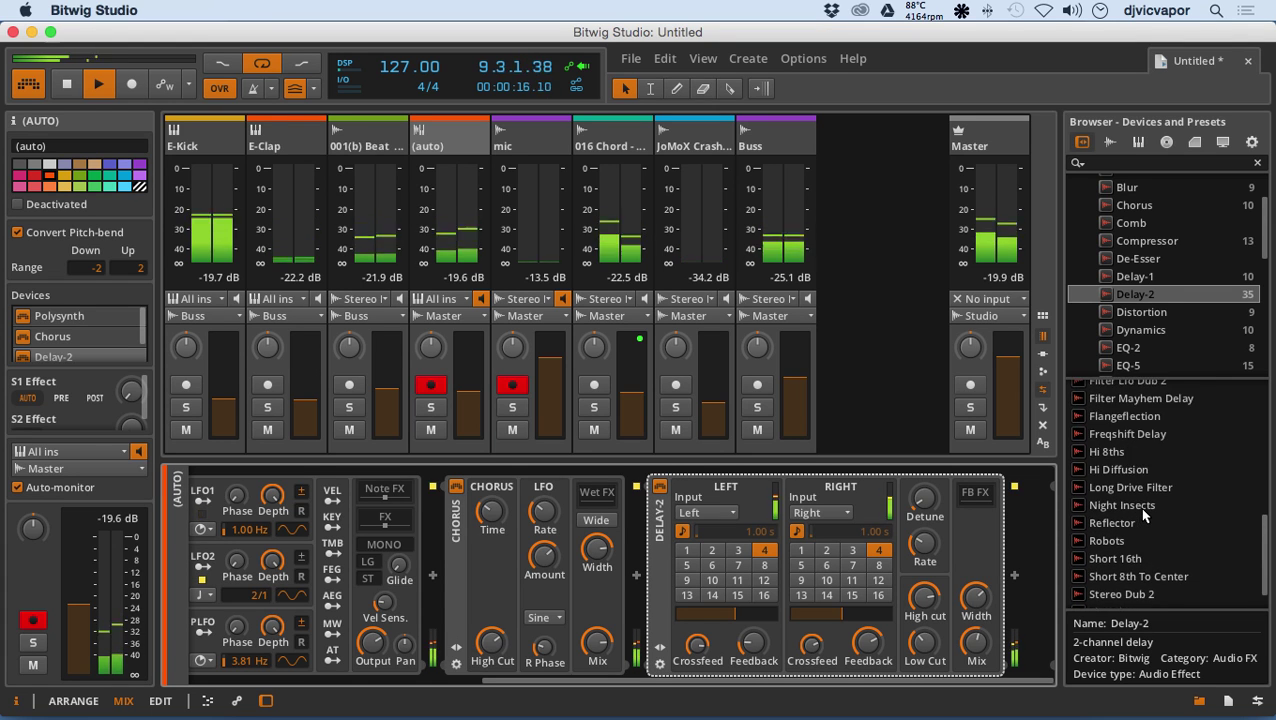
pyautogui.click(1117, 434)
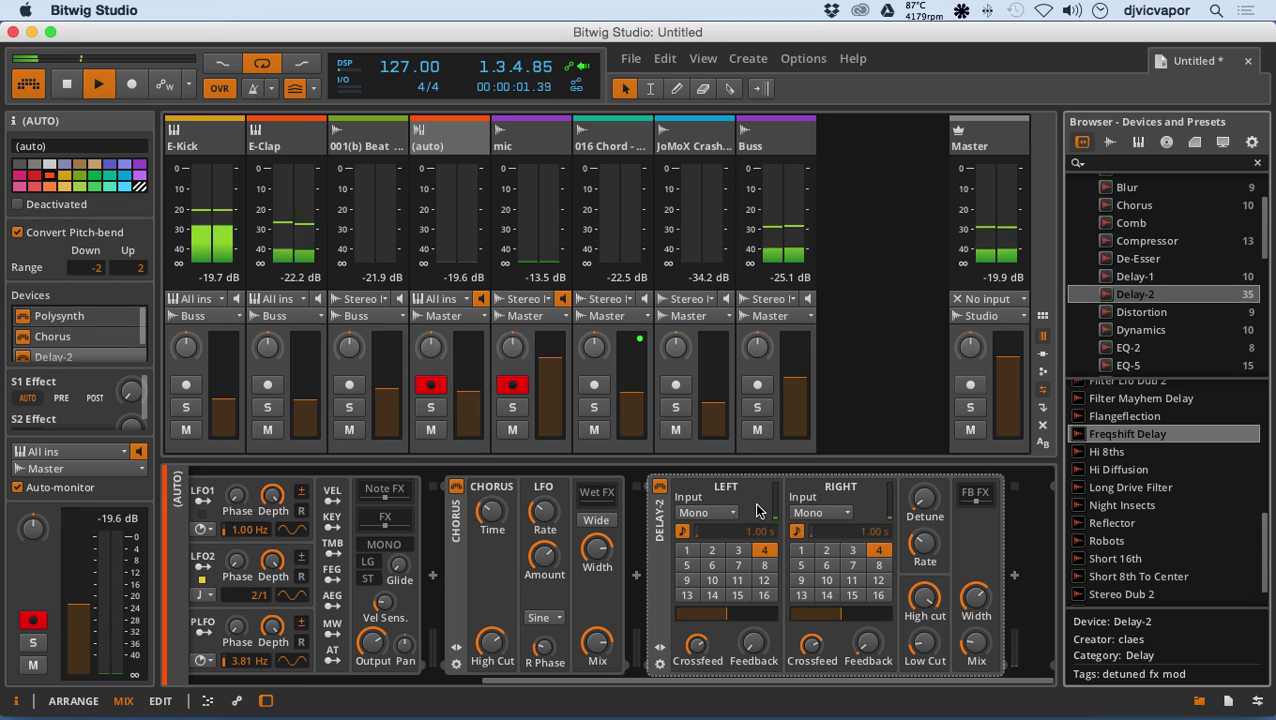
pyautogui.press('space')
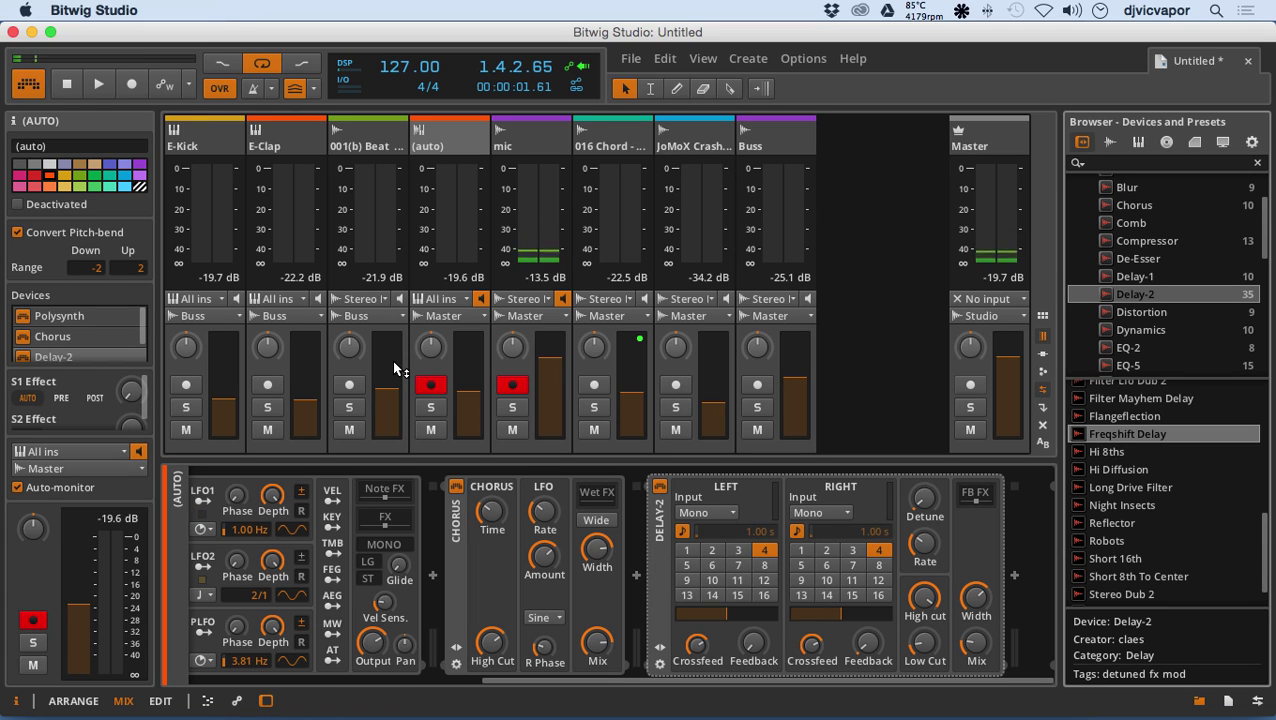
# Add a Dynamics device to the 001(b) Beat track.
pyautogui.click(382, 142)
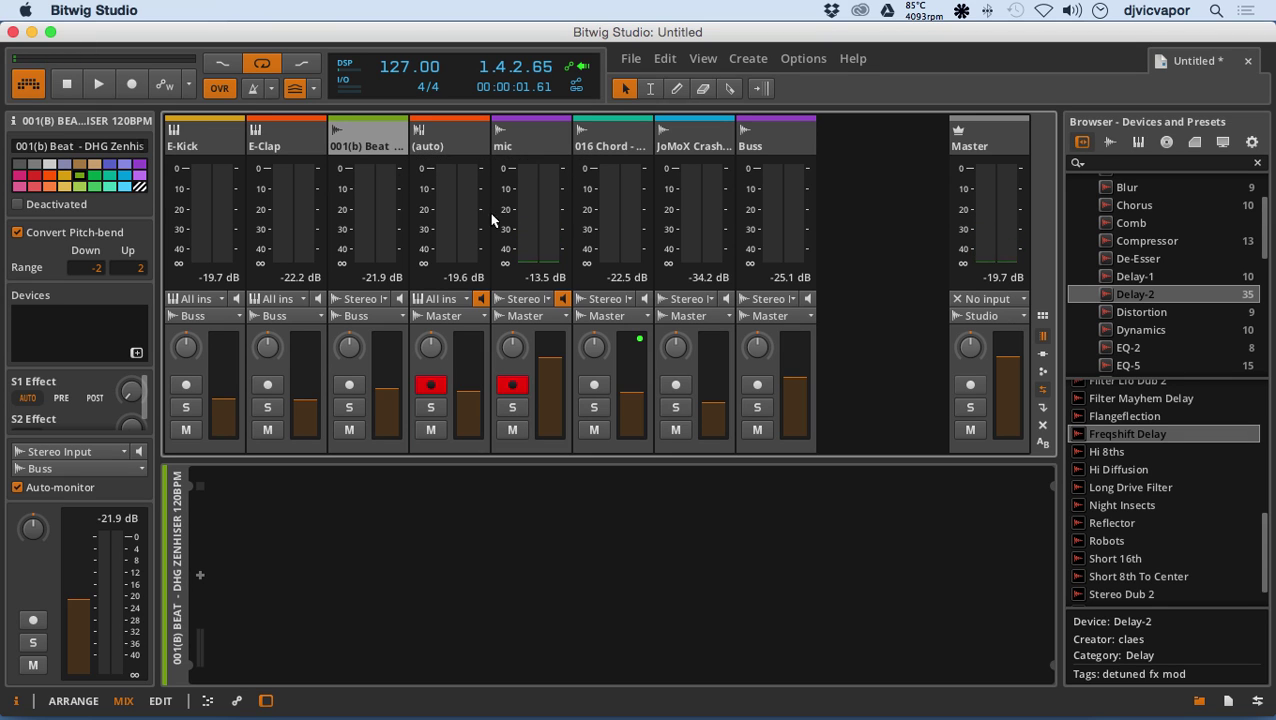
pyautogui.click(1116, 331)
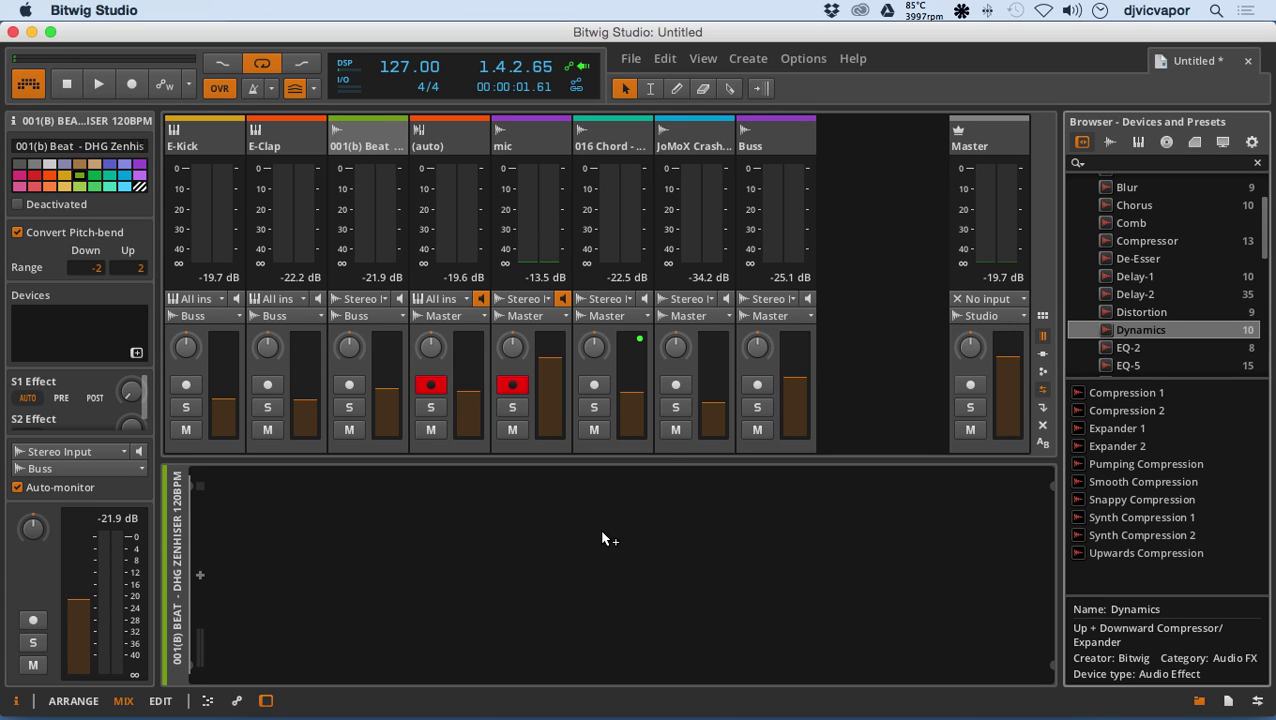
pyautogui.moveTo(550, 547); pyautogui.dragTo(515, 520)
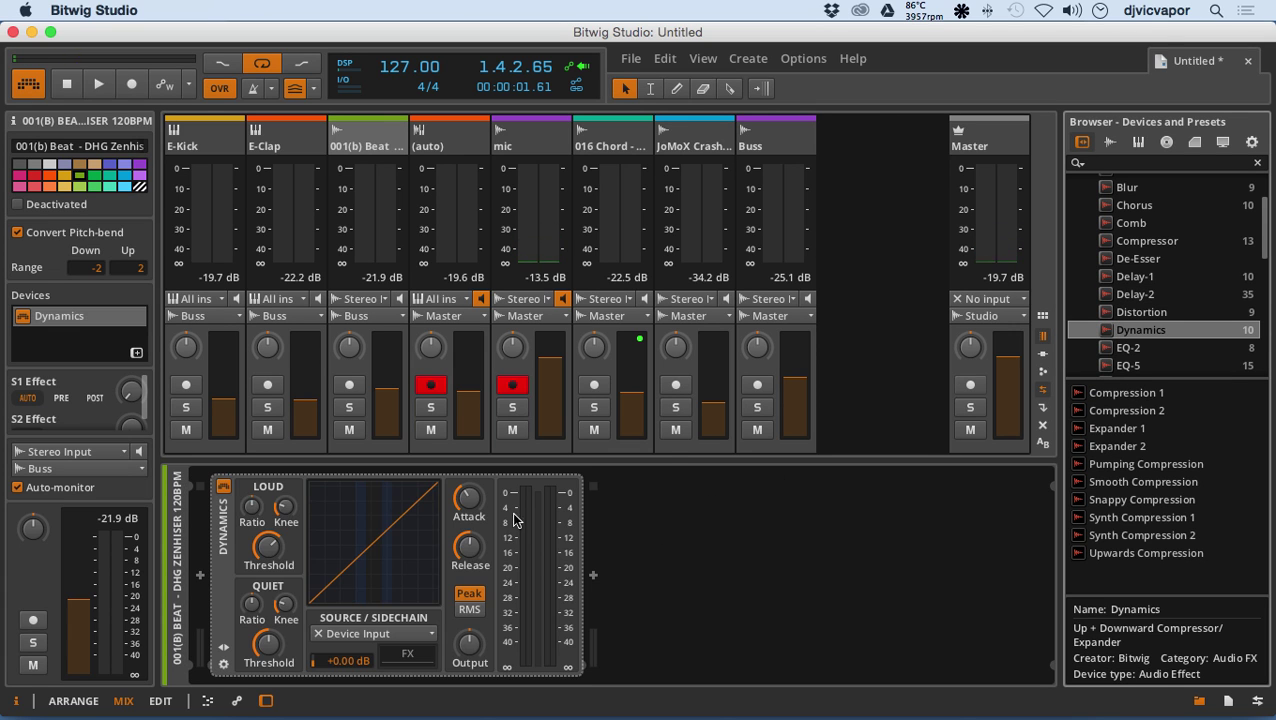
# Set the Dynamics sidechain source to E-Kick (PRE) and start playback.
pyautogui.click(375, 634)
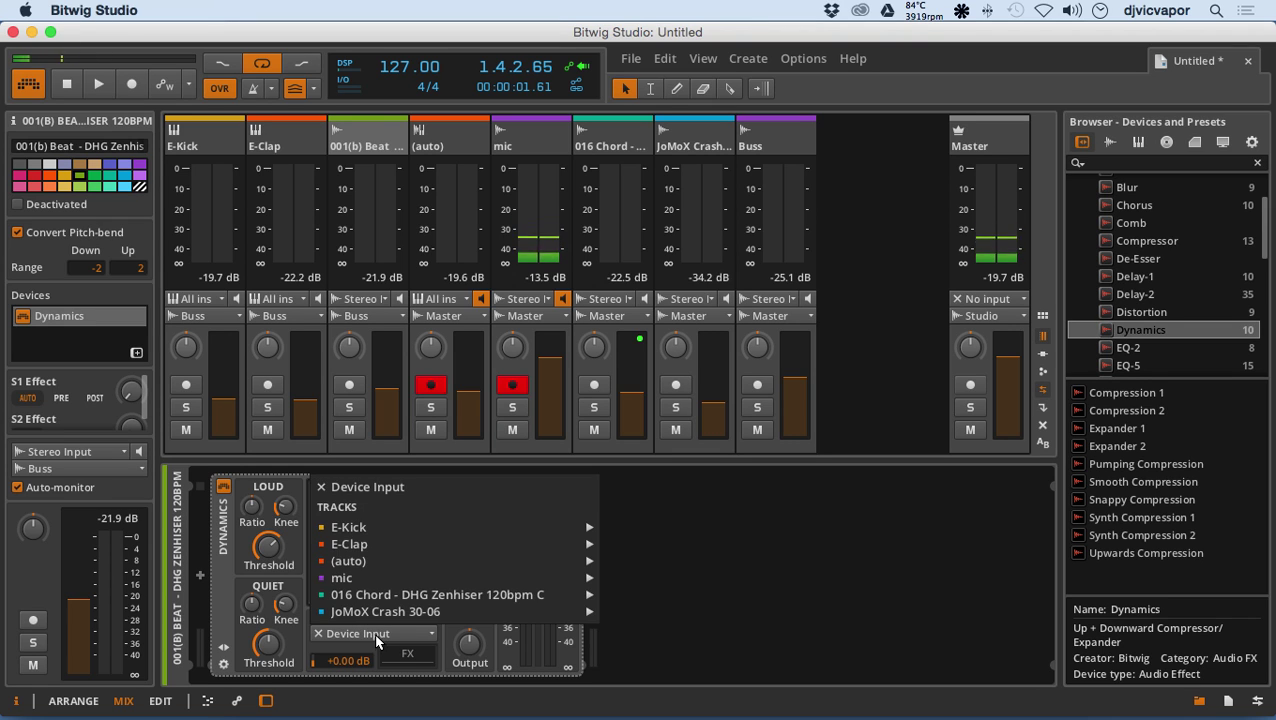
pyautogui.moveTo(375, 525)
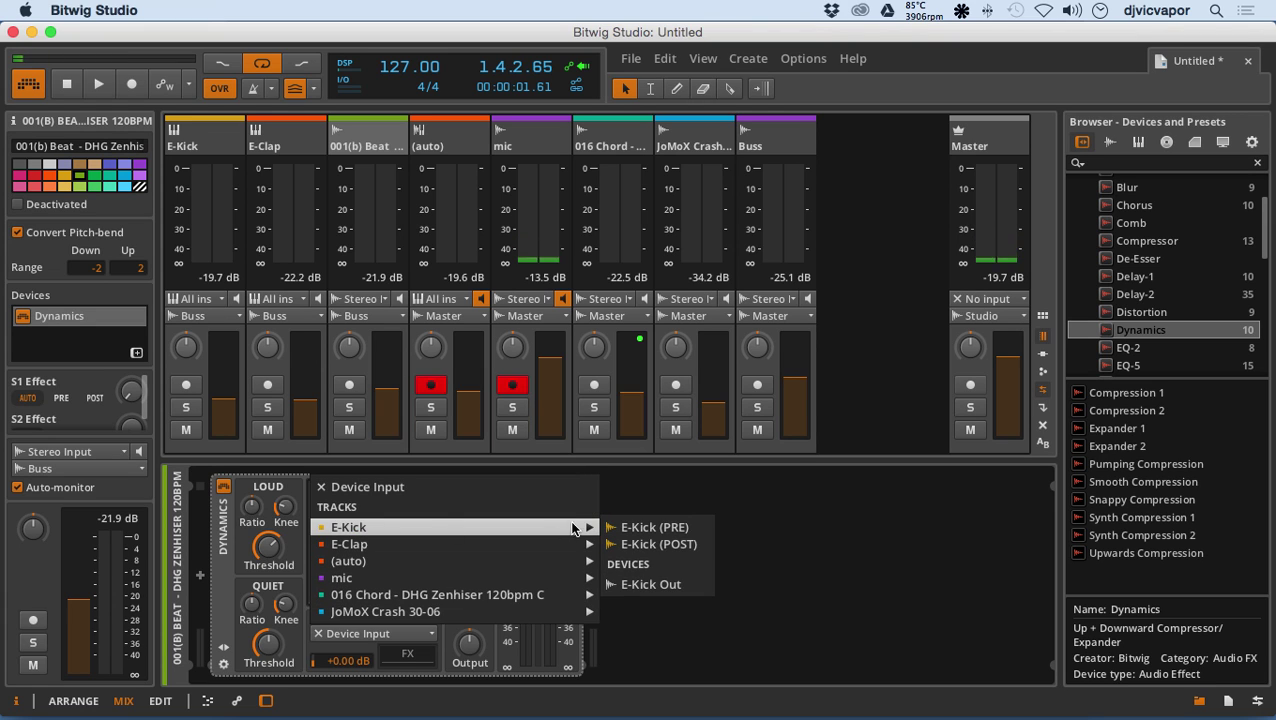
pyautogui.click(636, 530)
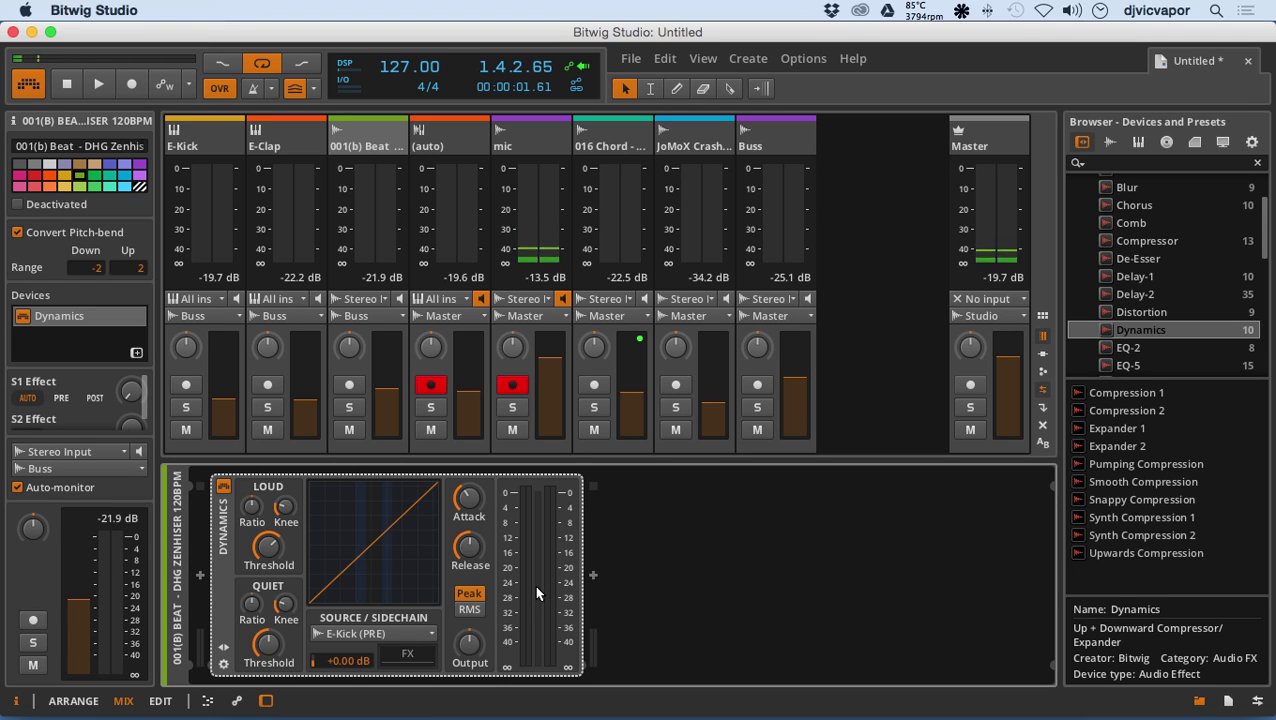
pyautogui.click(100, 87)
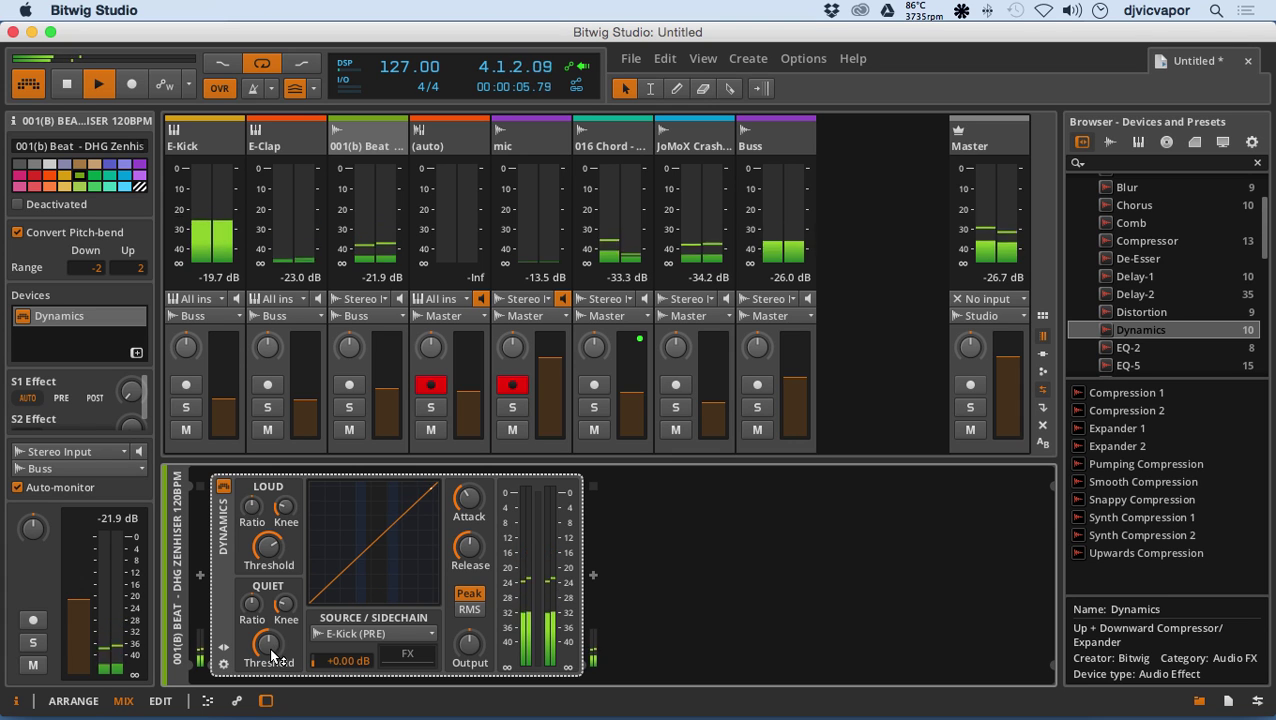
# Set the Dynamics High Threshold to -32.8 dB, try a High Ratio of 1:3.77 before easing it to a gentler ratio, and stop playback.
pyautogui.moveTo(272, 655); pyautogui.dragTo(272, 660)
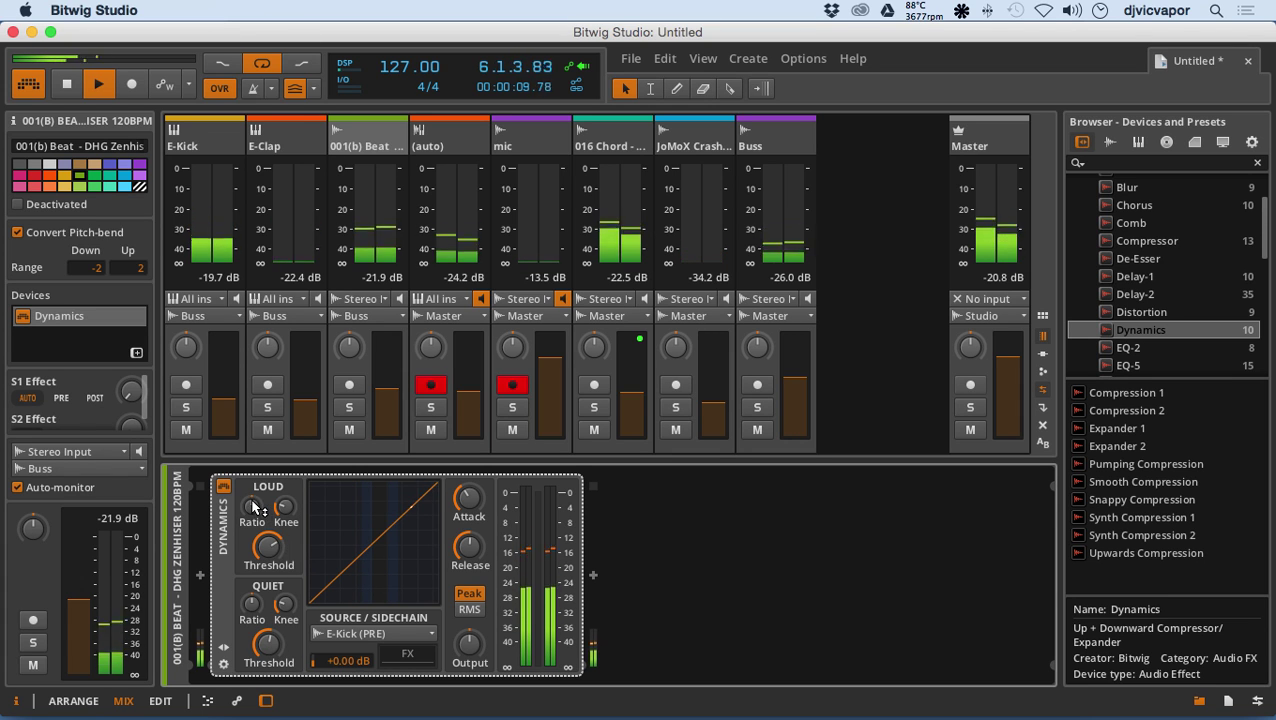
pyautogui.moveTo(253, 507); pyautogui.dragTo(253, 498)
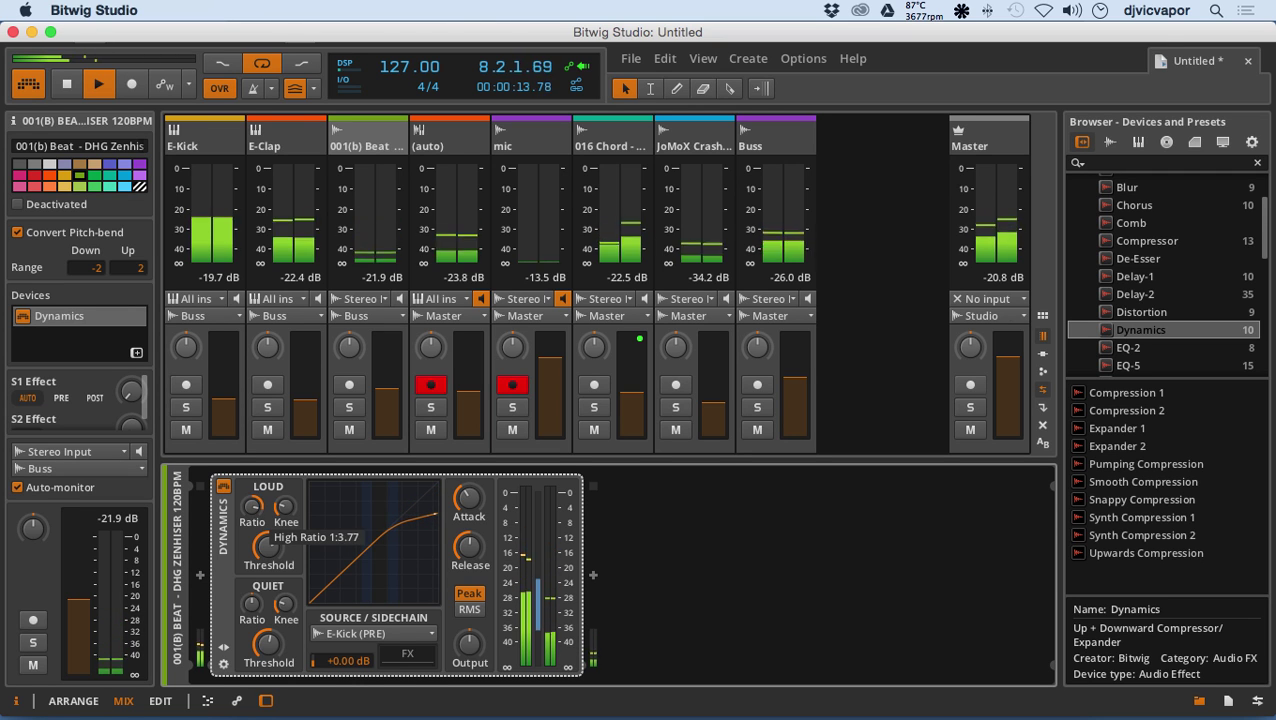
pyautogui.moveTo(267, 545); pyautogui.dragTo(267, 572)
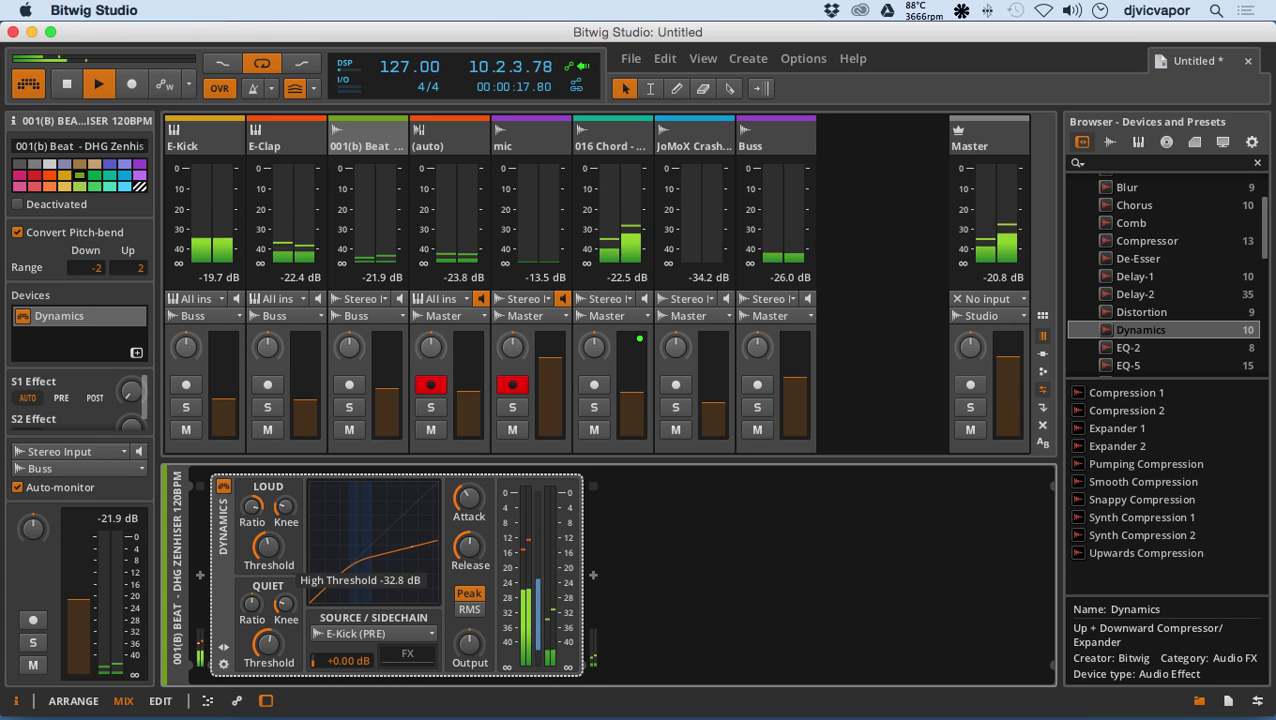
pyautogui.moveTo(252, 506); pyautogui.dragTo(252, 524)
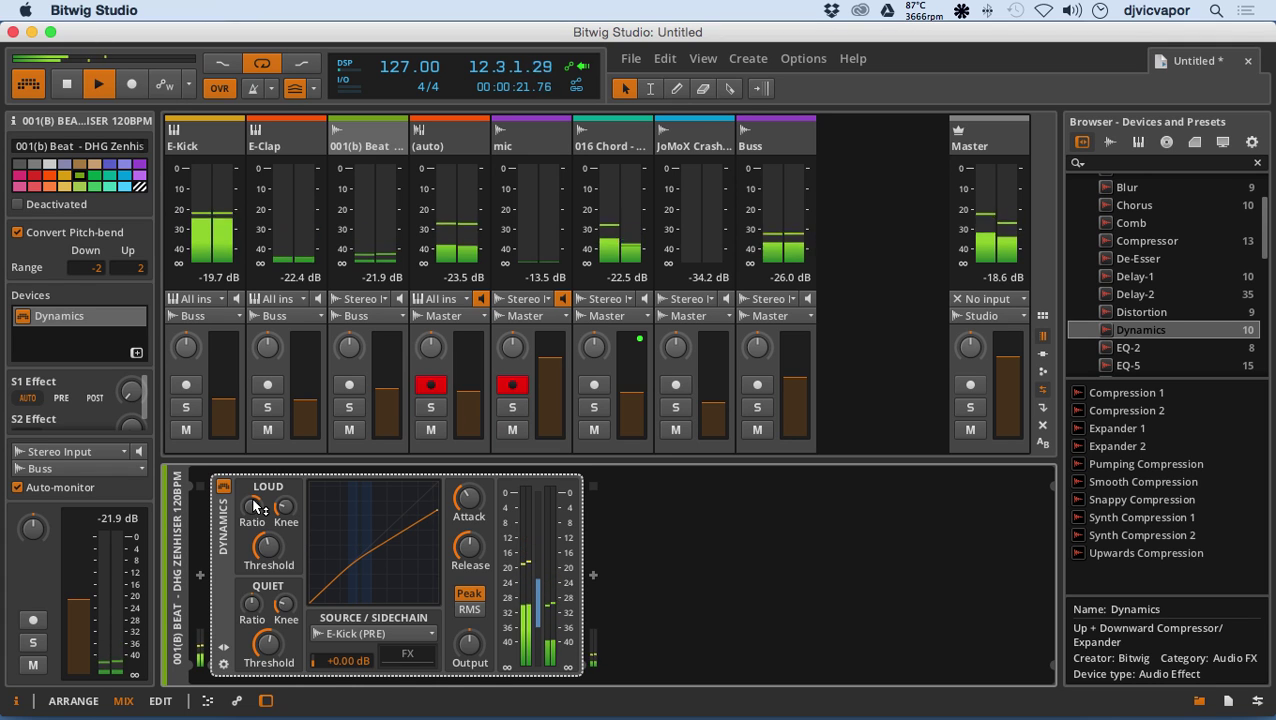
pyautogui.press('space')
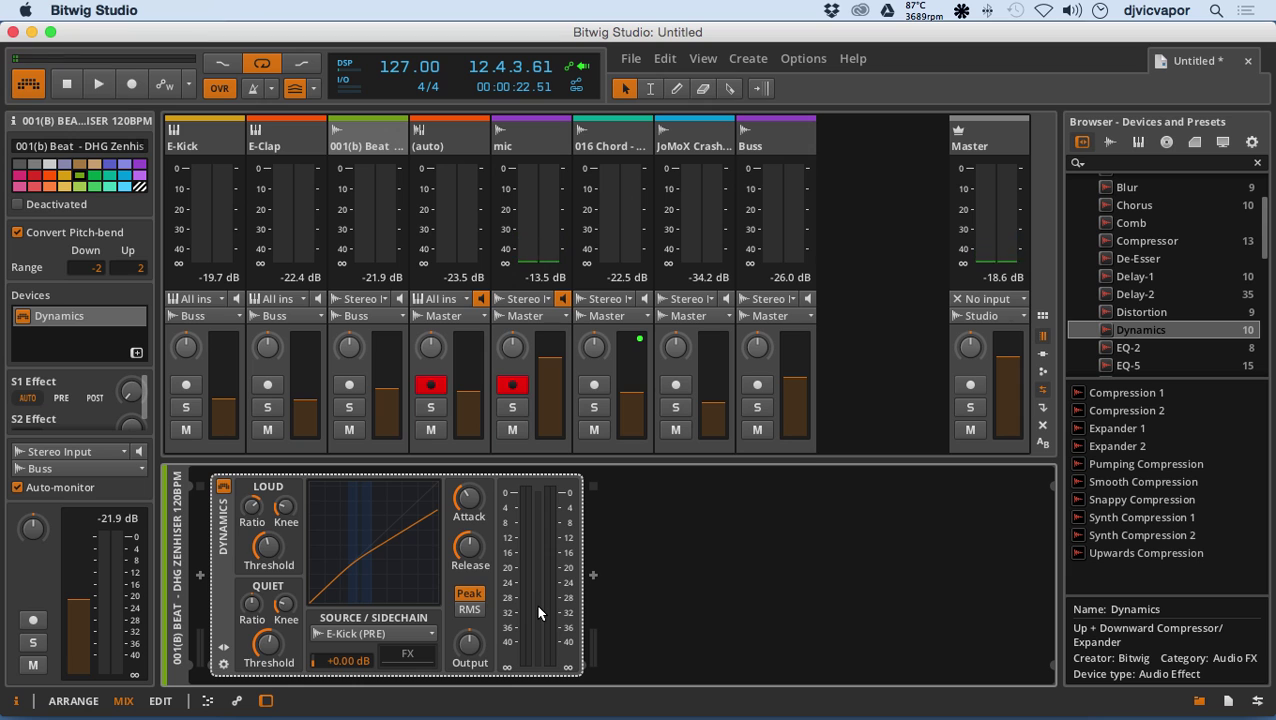
# Play the song to audition the kick-sidechained compression on the beat track, and stop playback.
pyautogui.press('space')
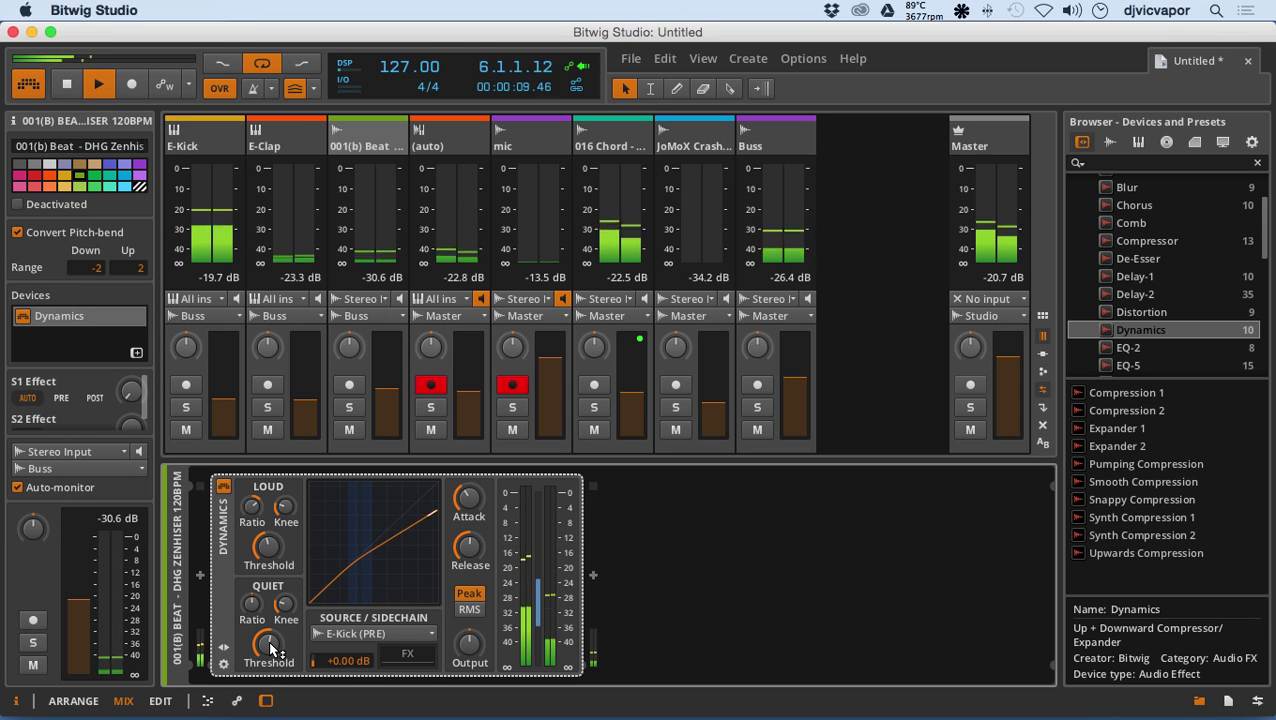
pyautogui.moveTo(267, 545); pyautogui.dragTo(267, 581)
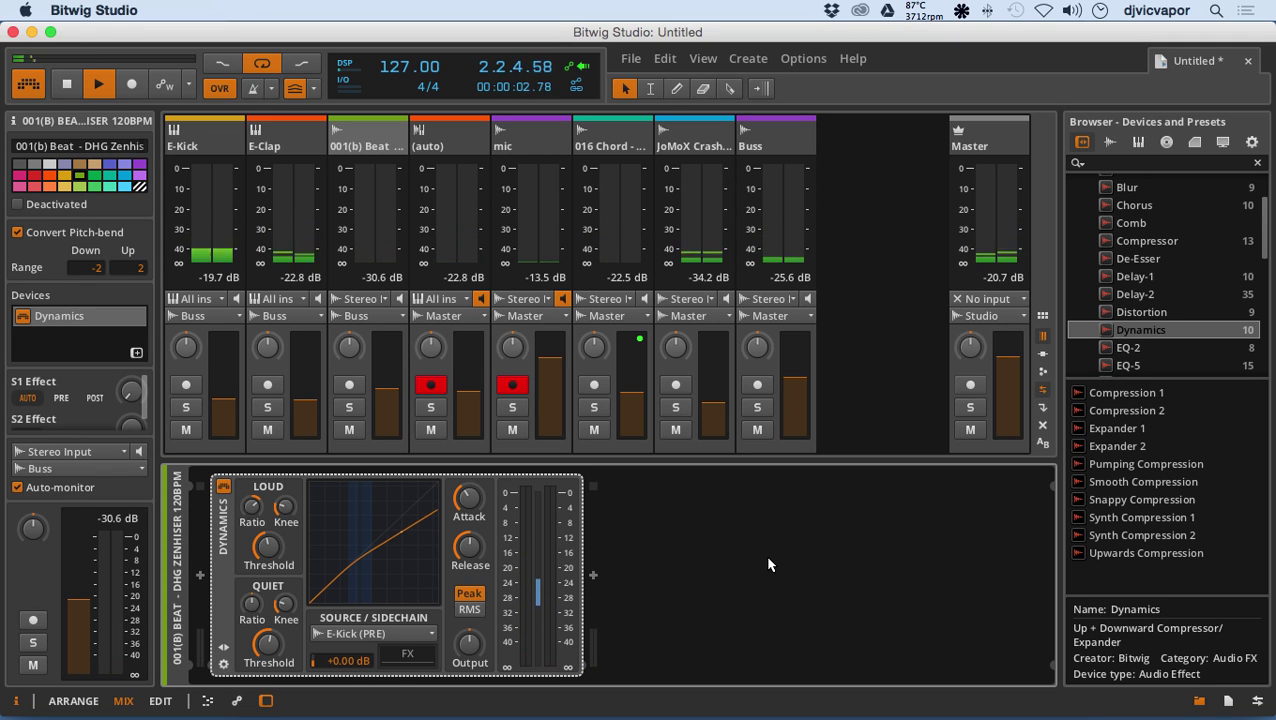
pyautogui.press('space')
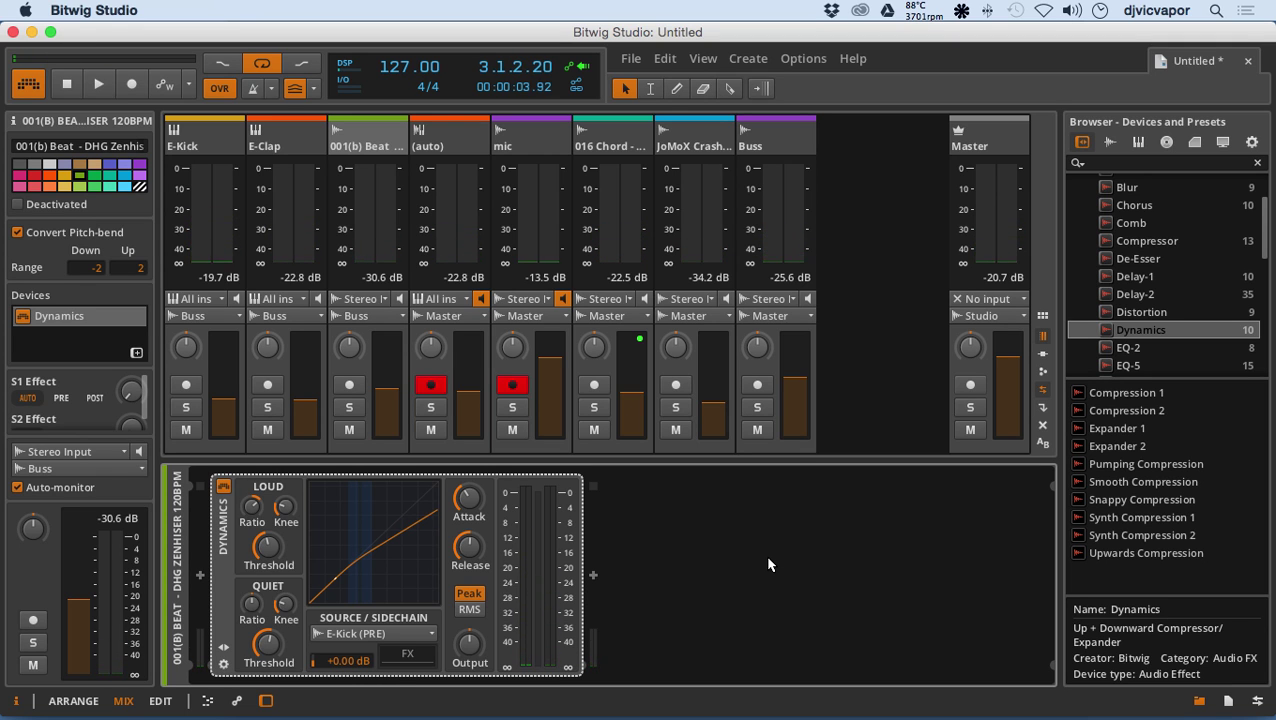